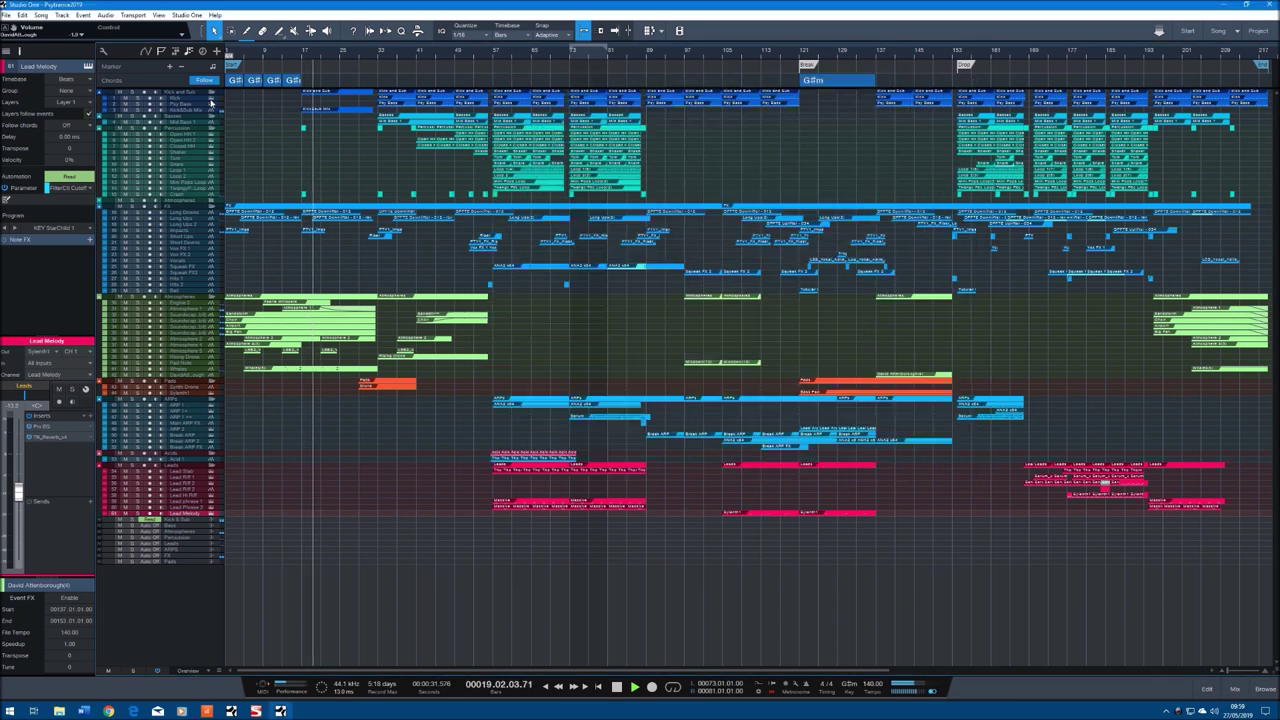
# - Inspect the SampleOne XT kick sampler on the Kick track and the Serum patch on the Psy Bass track
pyautogui.click(211, 103)
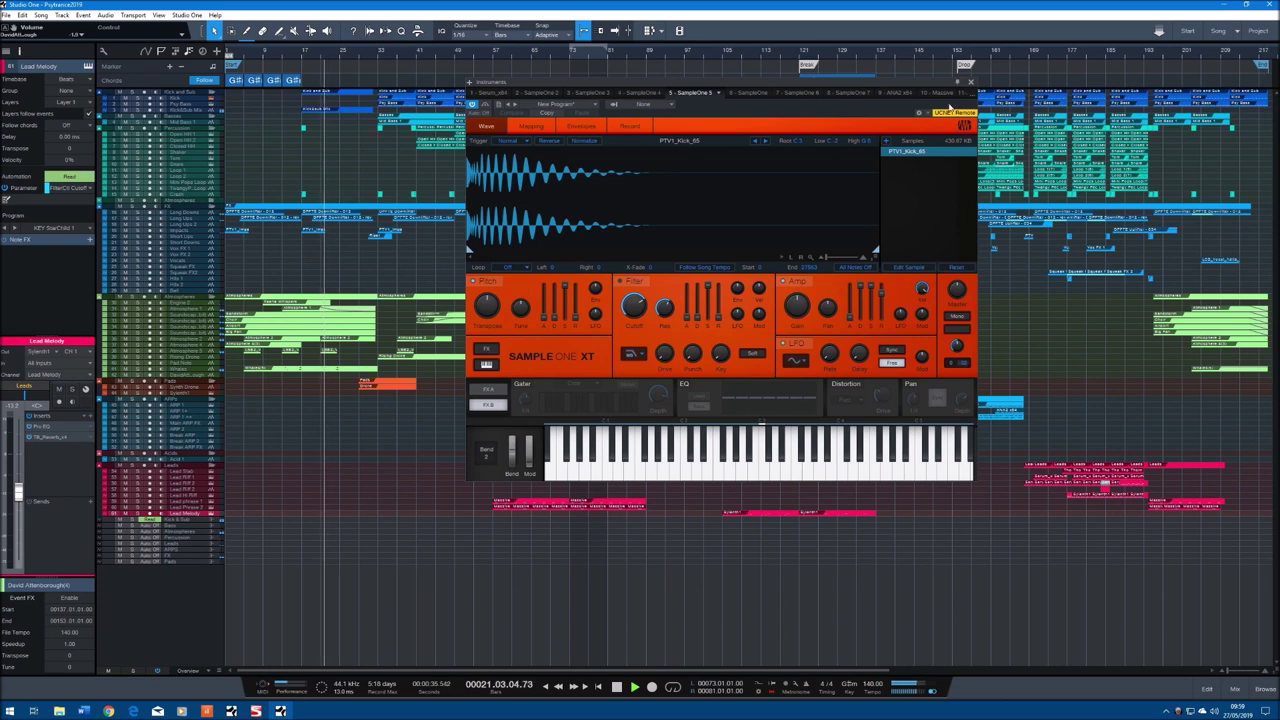
pyautogui.click(969, 84)
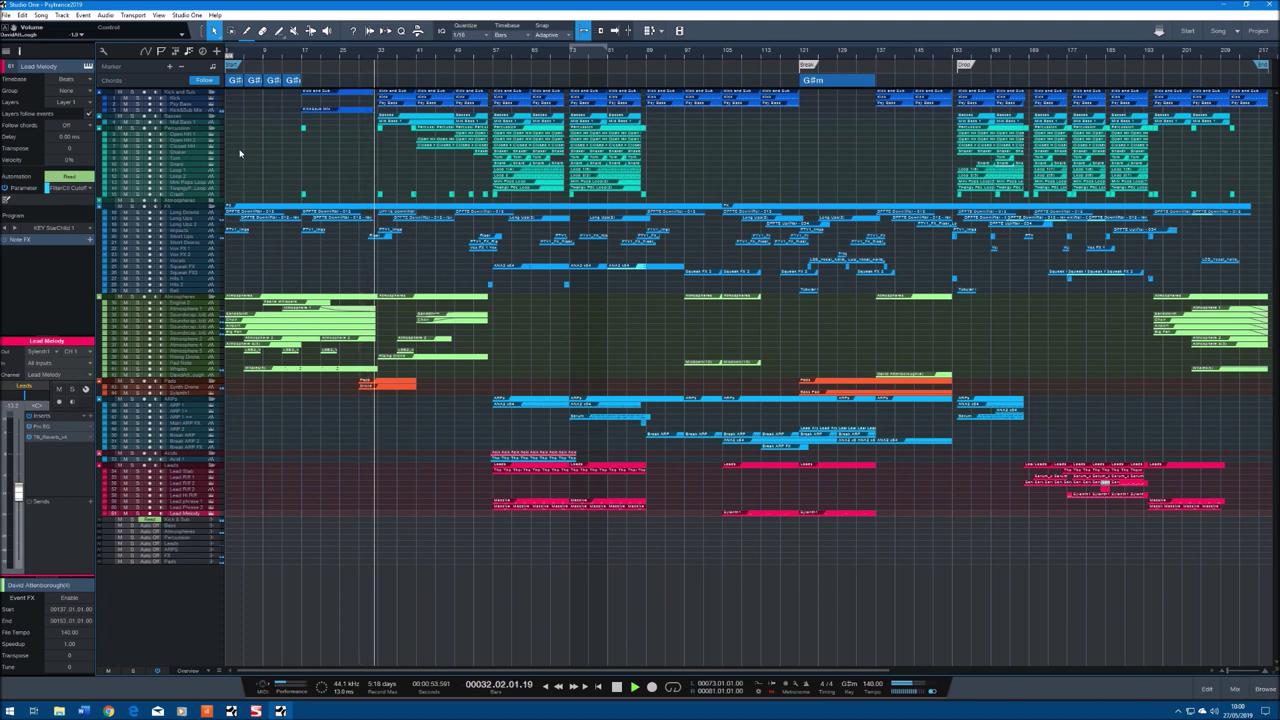
pyautogui.click(210, 104)
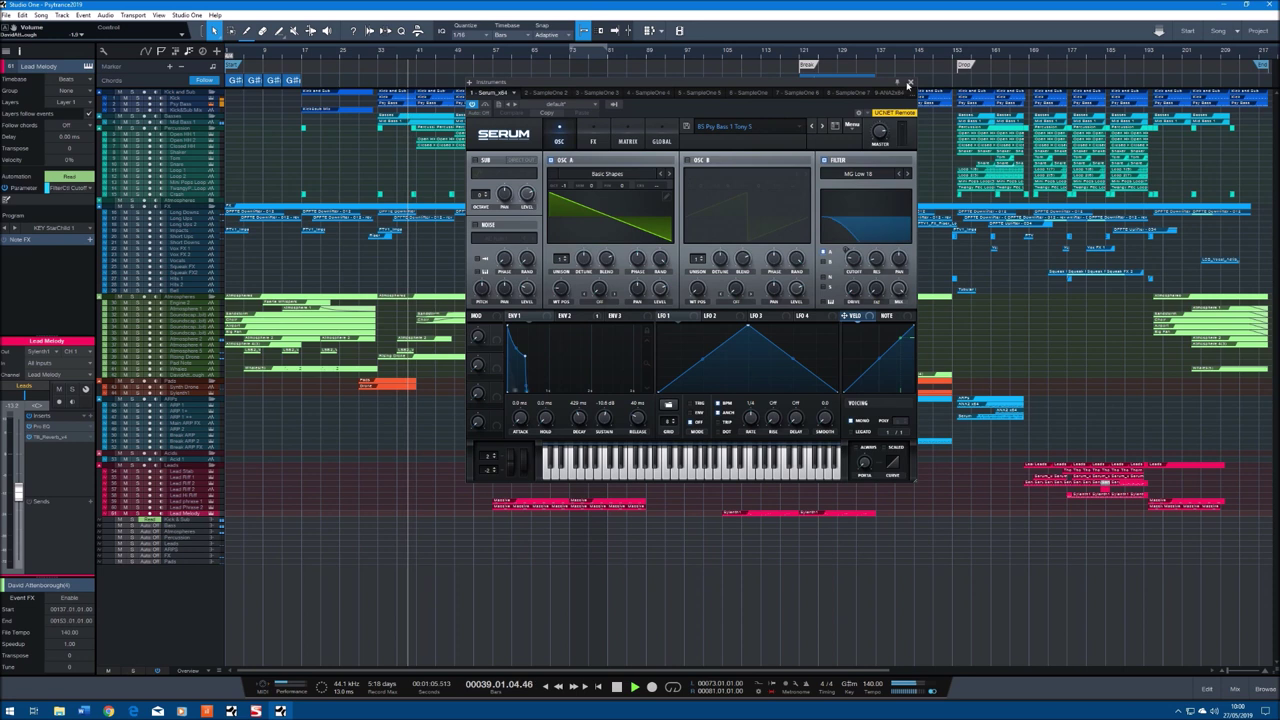
pyautogui.click(909, 83)
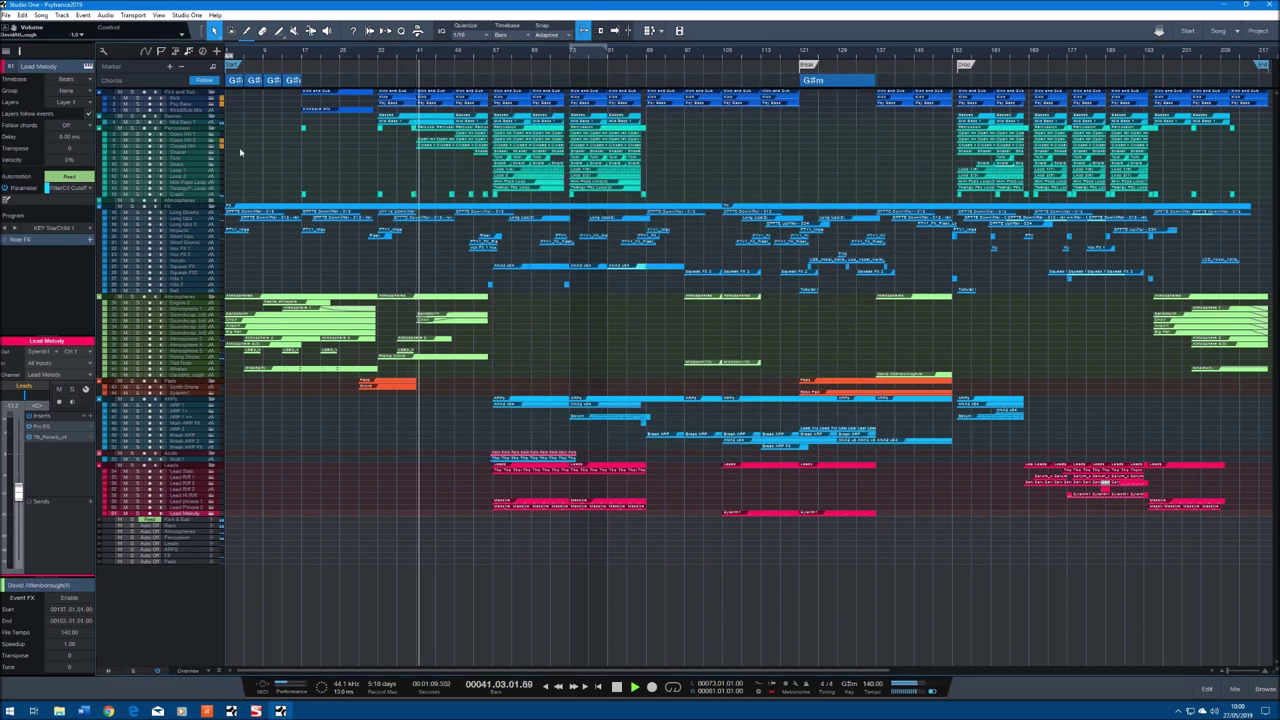
# - Inspect the SampleOne XT samplers used by the Open HH 2 and Closed HH percussion tracks
pyautogui.click(211, 143)
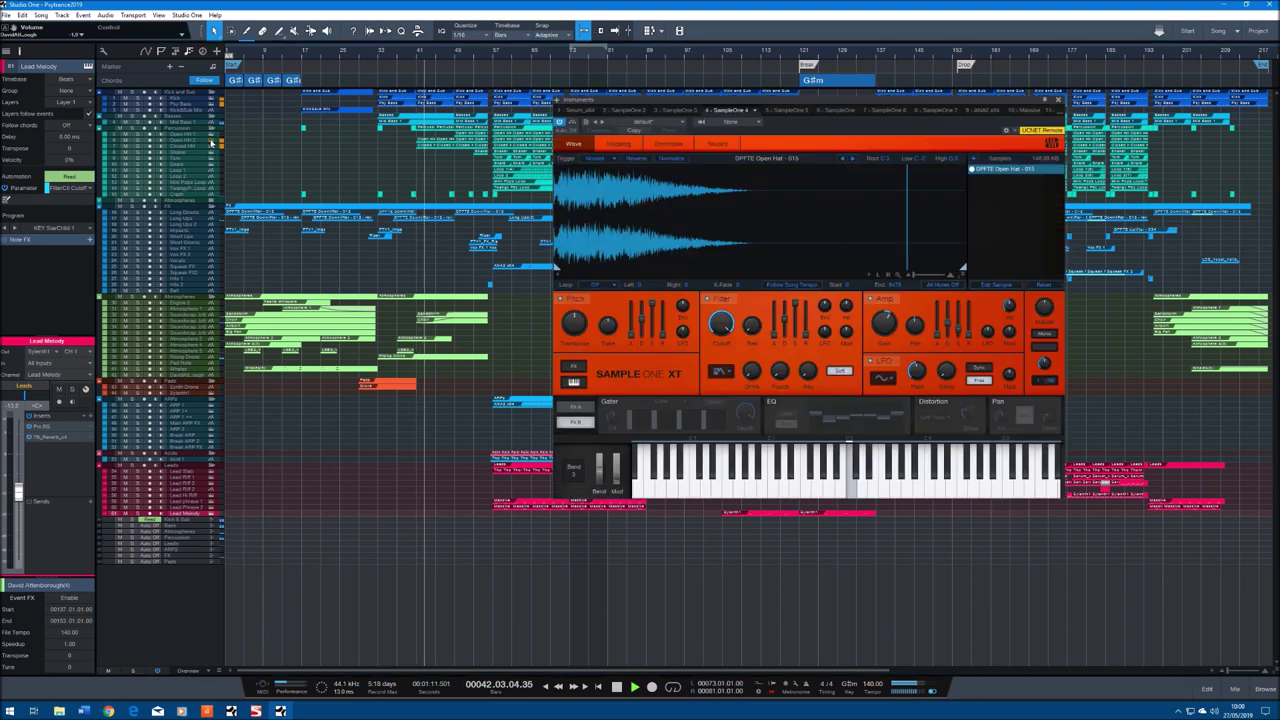
pyautogui.click(211, 148)
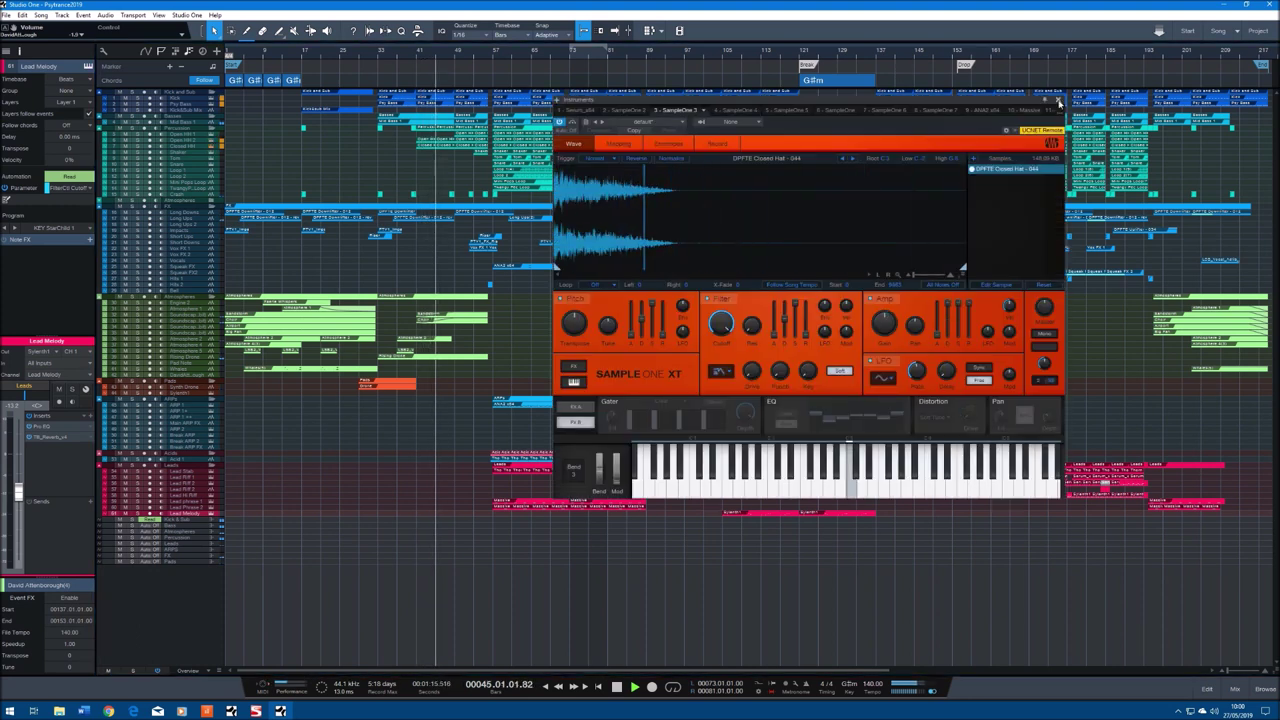
pyautogui.click(1059, 100)
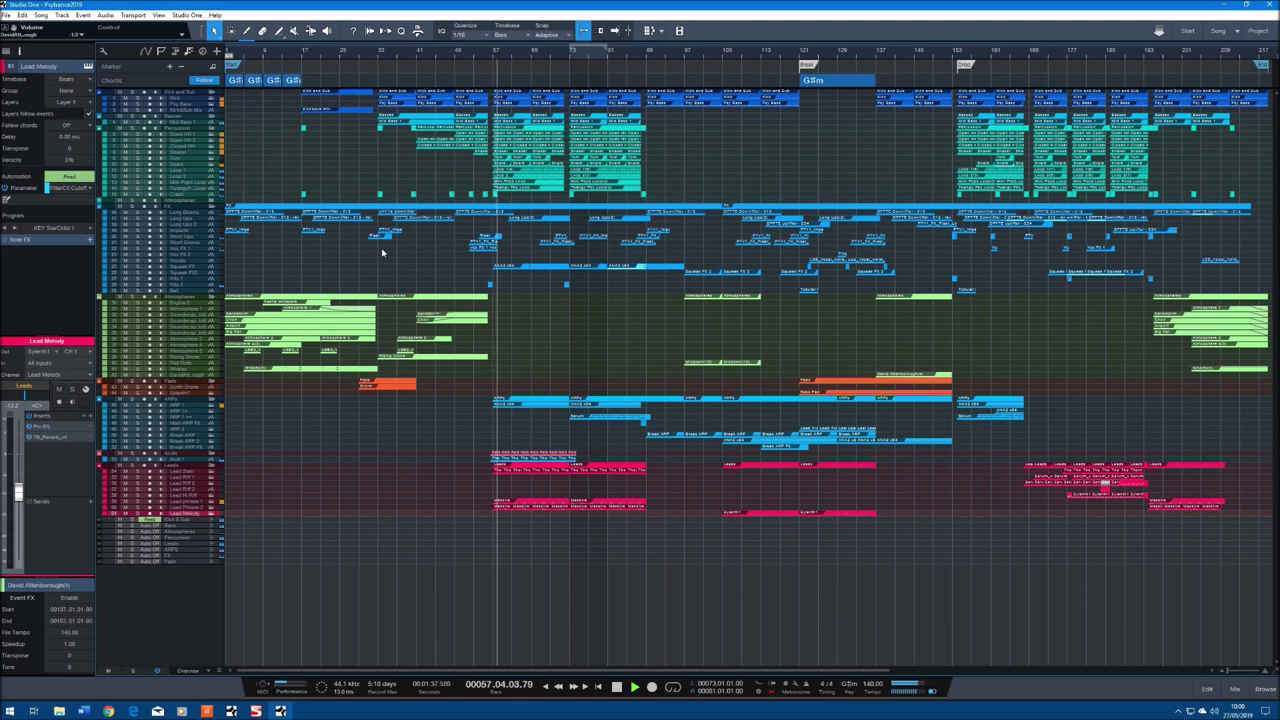
# - Inspect the Thorn CM synth on the Lead Stab track and the Massive synth on the Lead phrase 1 track
pyautogui.click(212, 474)
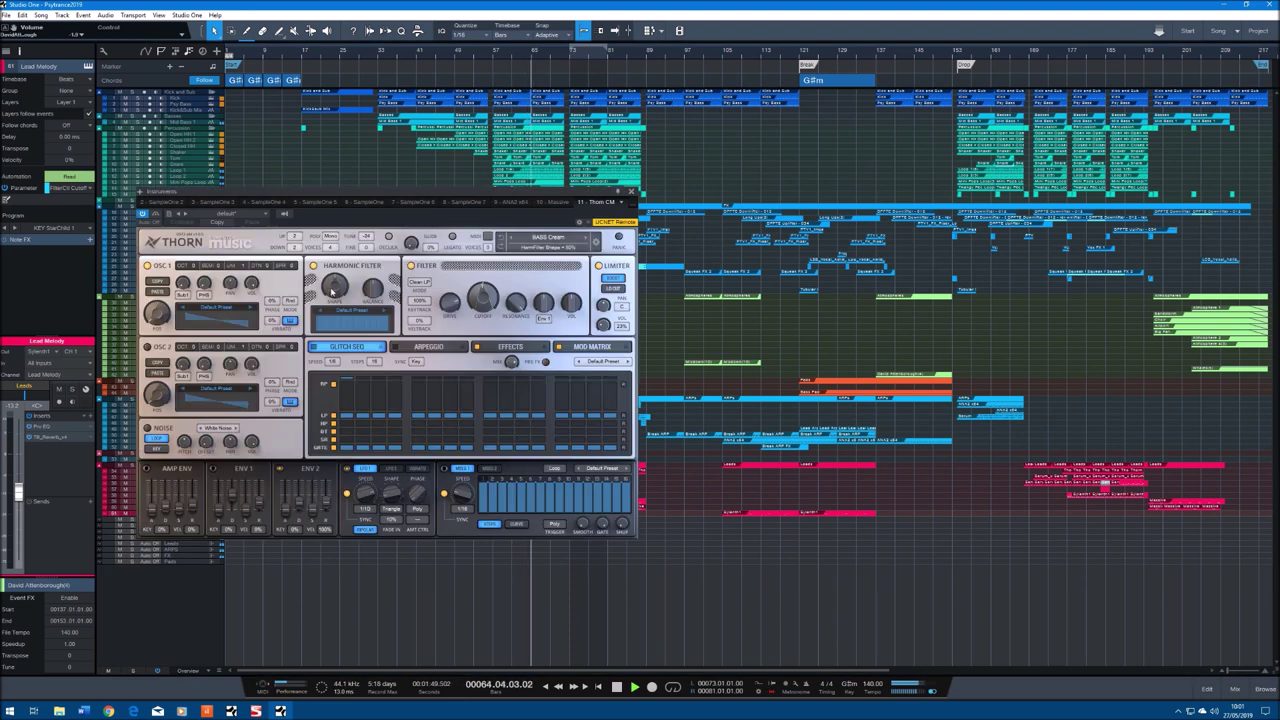
pyautogui.click(631, 191)
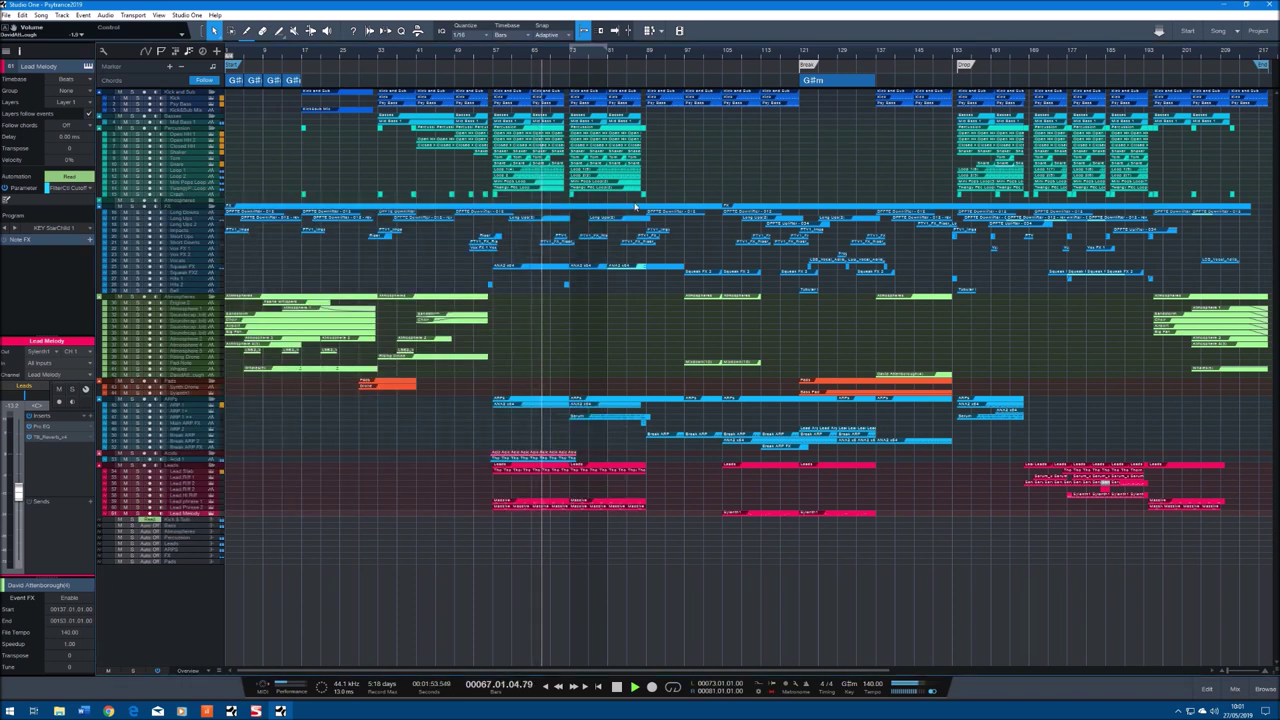
pyautogui.click(213, 507)
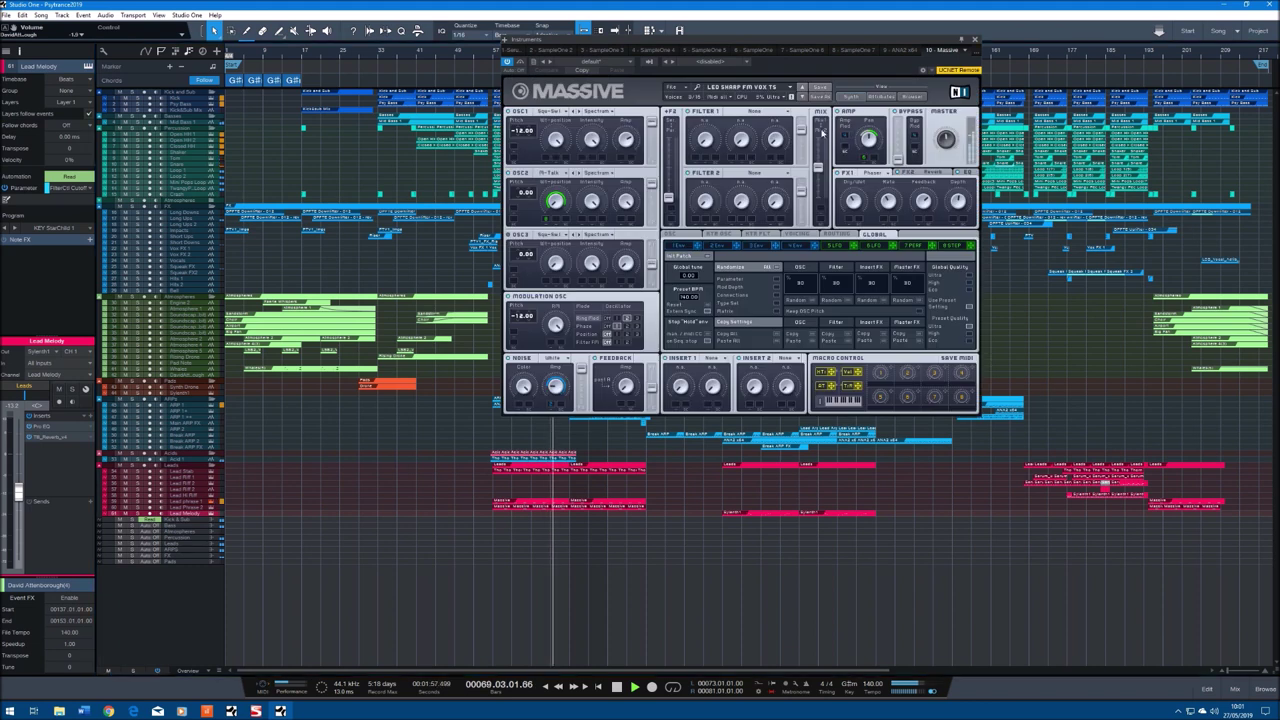
pyautogui.click(975, 40)
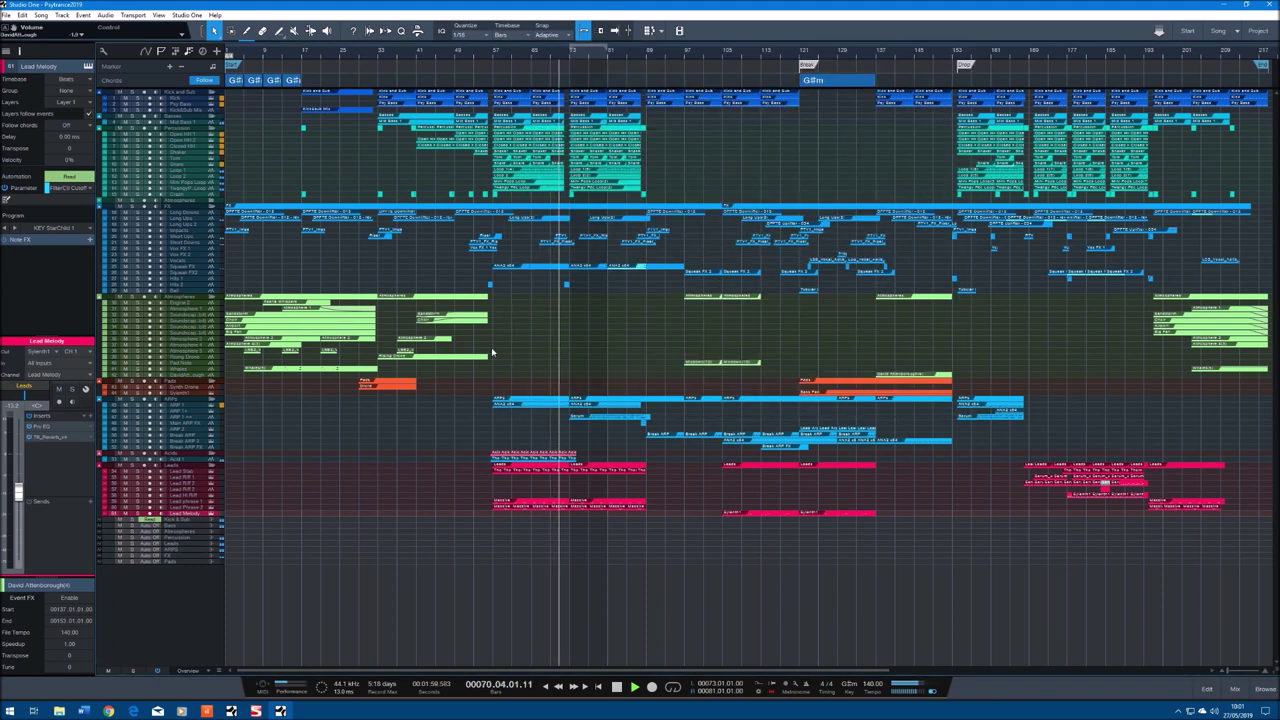
# - Examine the ARP 1 track's ANA 2 synth and the notes of its part at bar 73
pyautogui.click(212, 407)
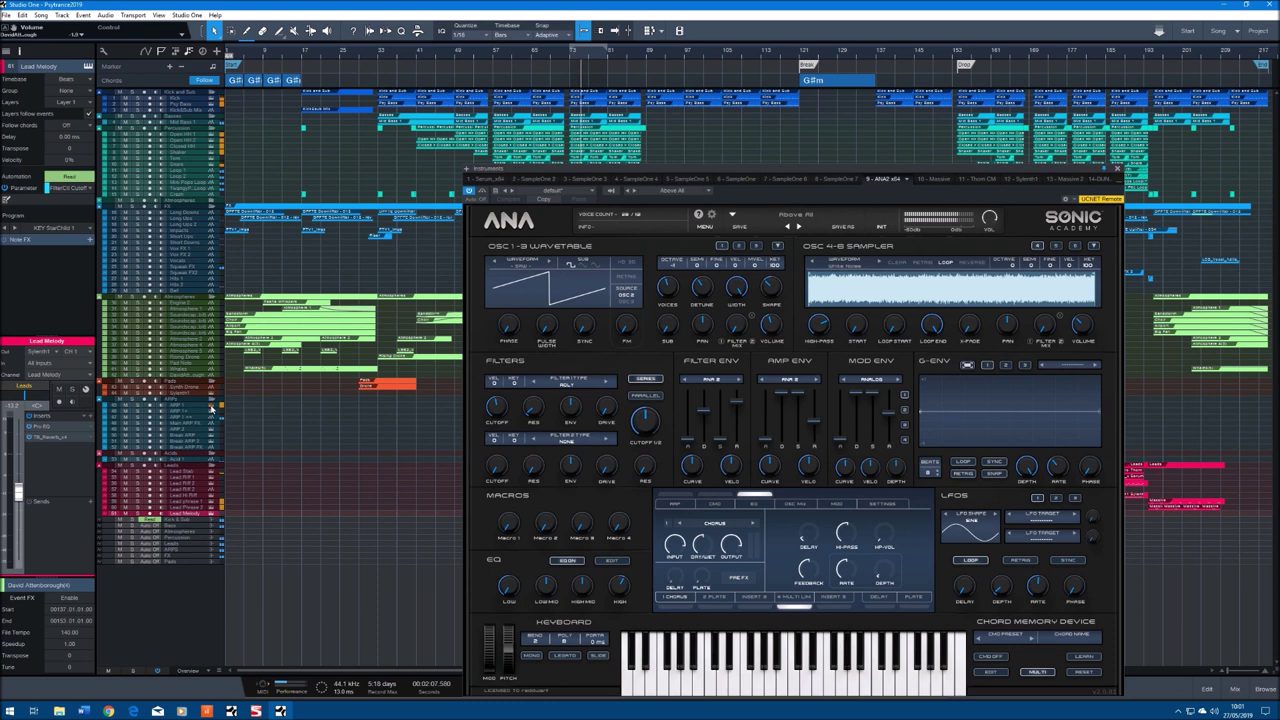
pyautogui.click(1113, 172)
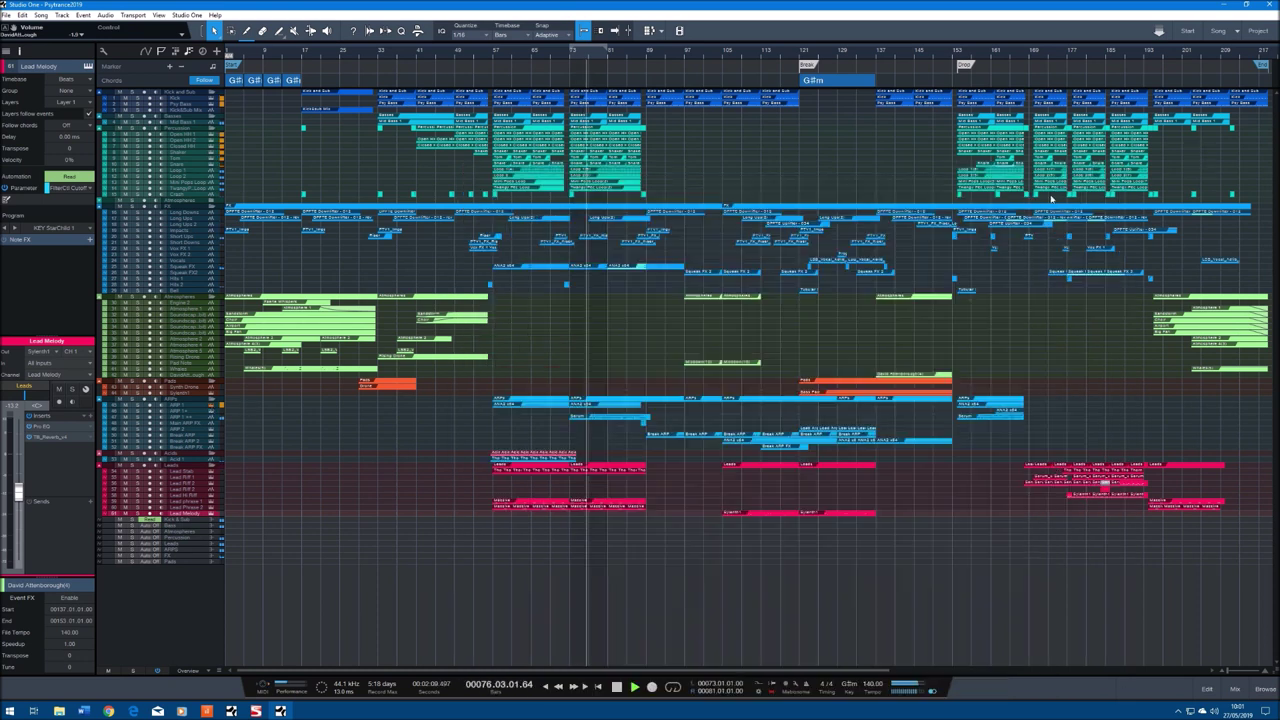
pyautogui.doubleClick(614, 408)
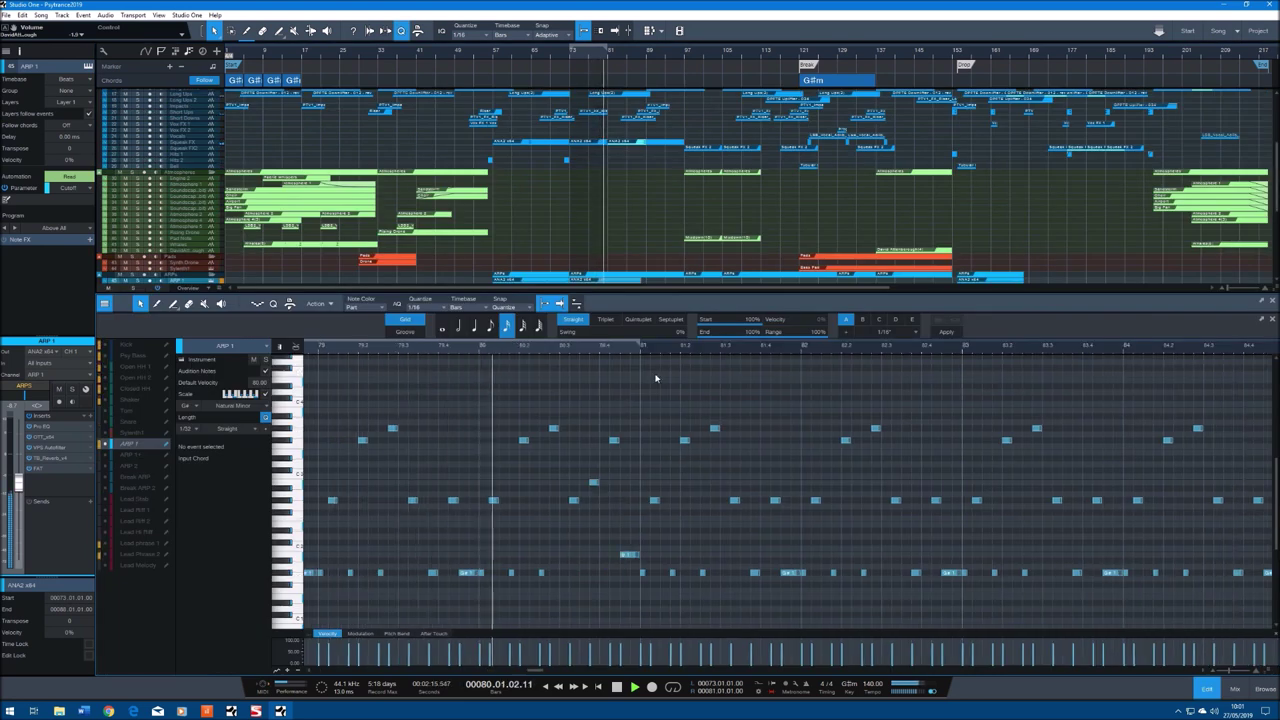
pyautogui.click(1272, 300)
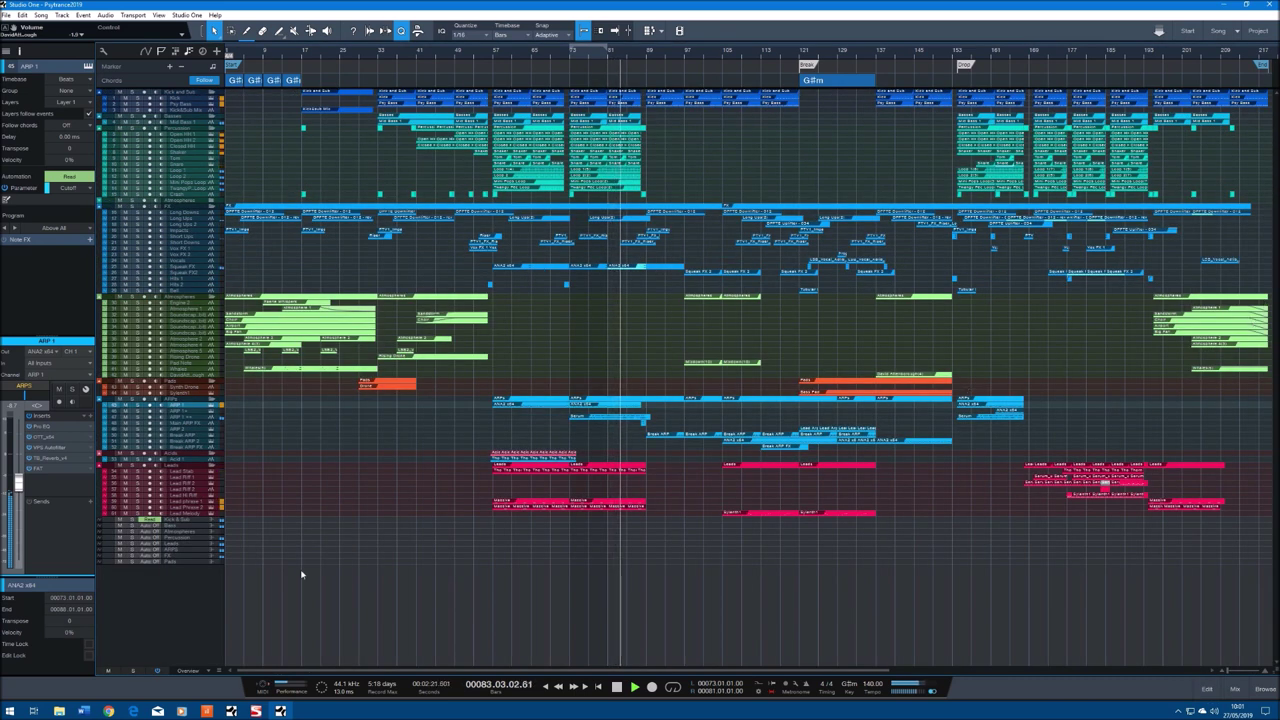
# - Show the Lead phrase 1 track's Massive synth once more during playback
pyautogui.click(212, 505)
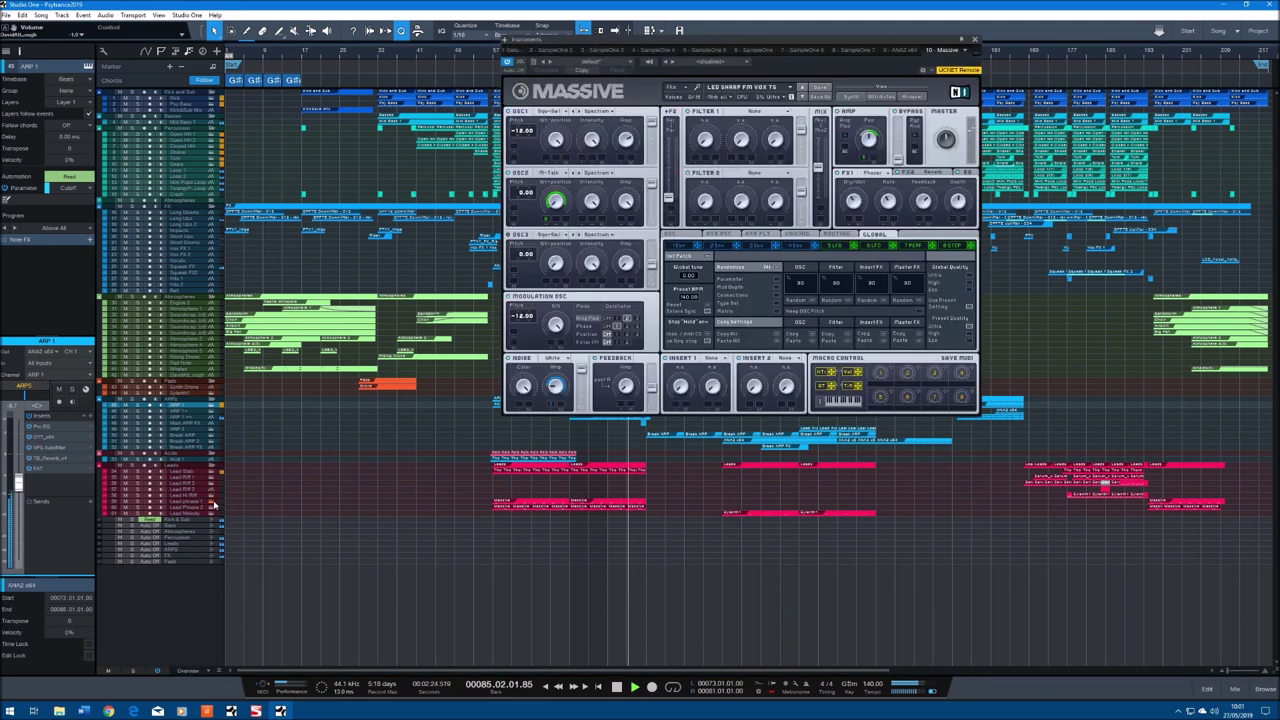
pyautogui.click(975, 41)
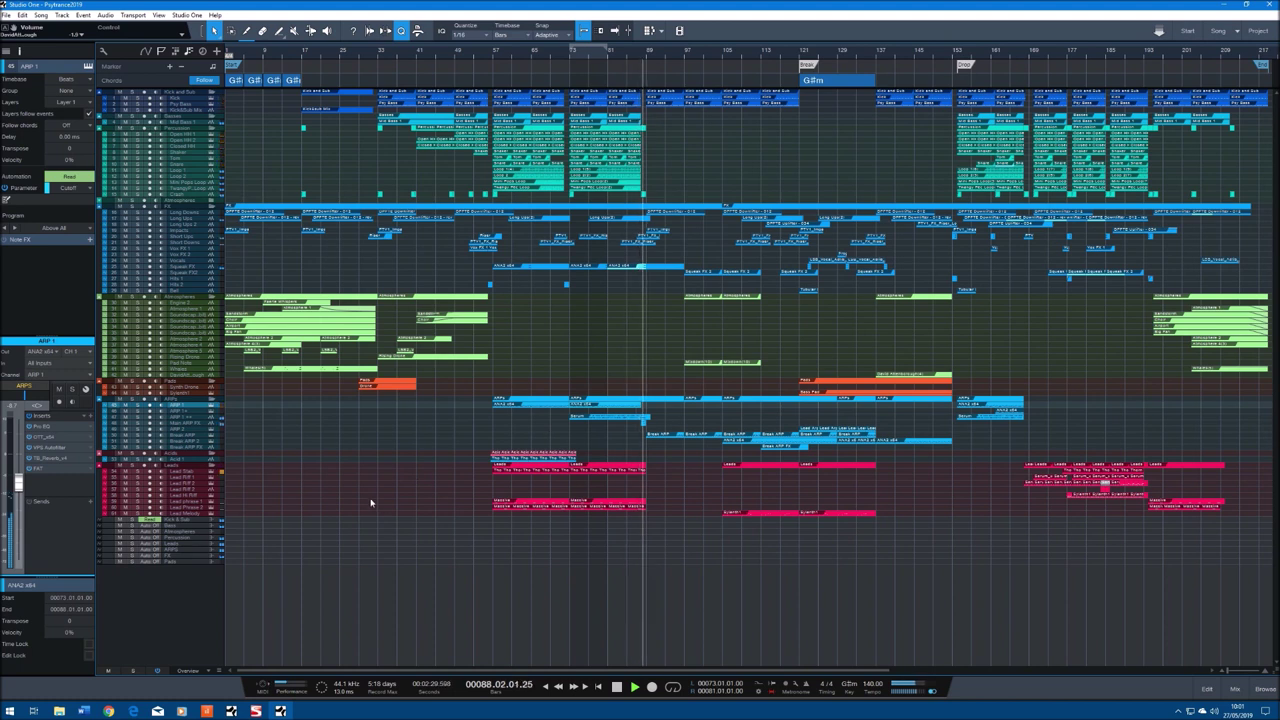
# - Examine the note pattern of the first Break ARP part in the note editor
pyautogui.doubleClick(662, 435)
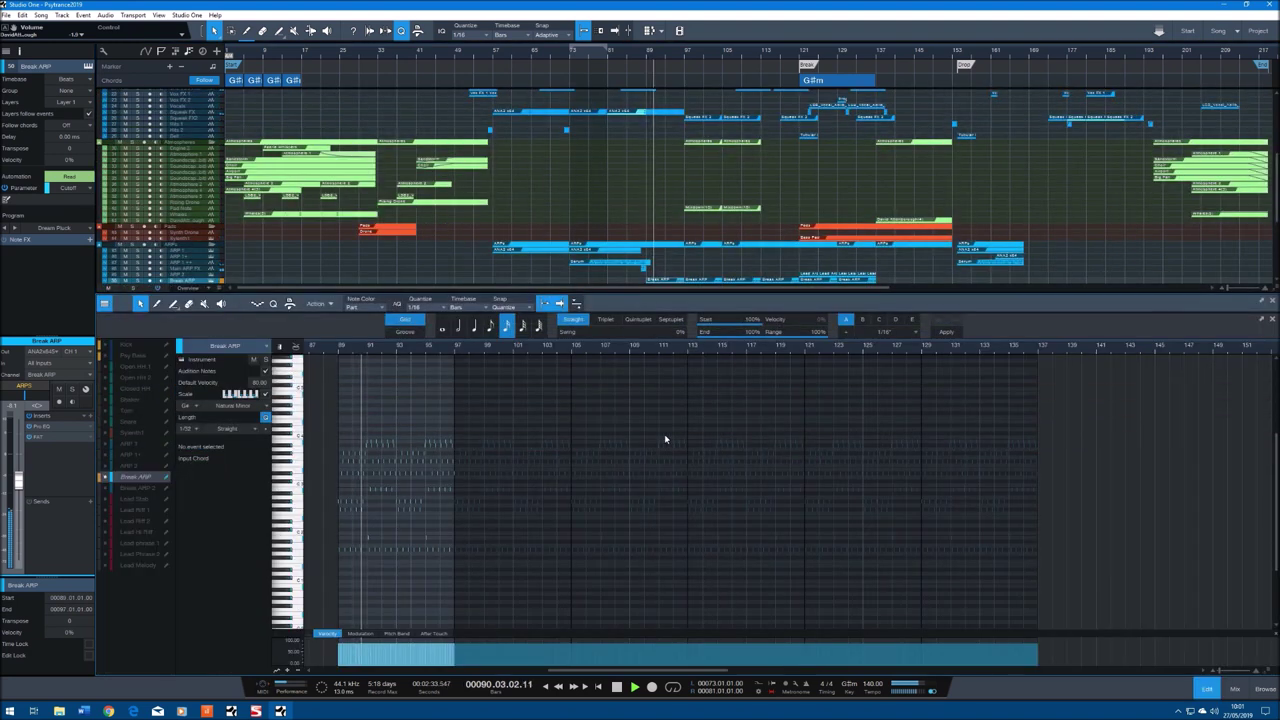
pyautogui.scroll(3, 430, 372)
pyautogui.scroll(1, 435, 376)
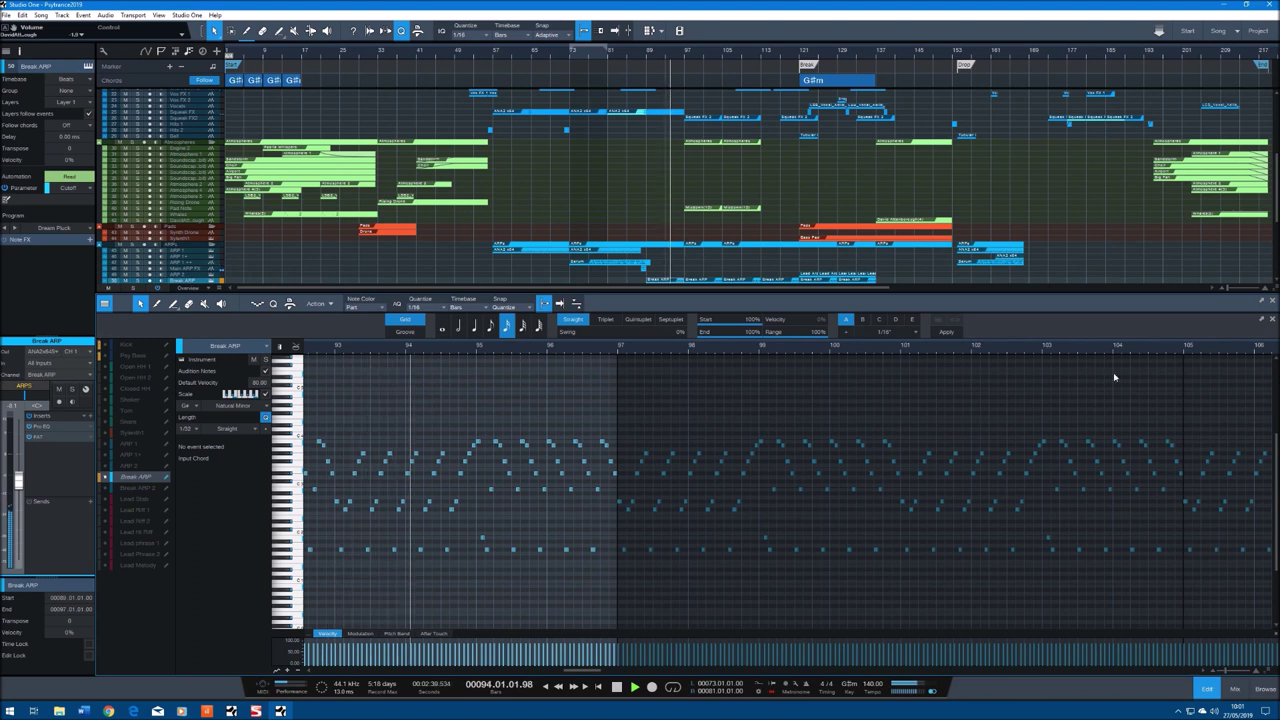
pyautogui.press('F2')
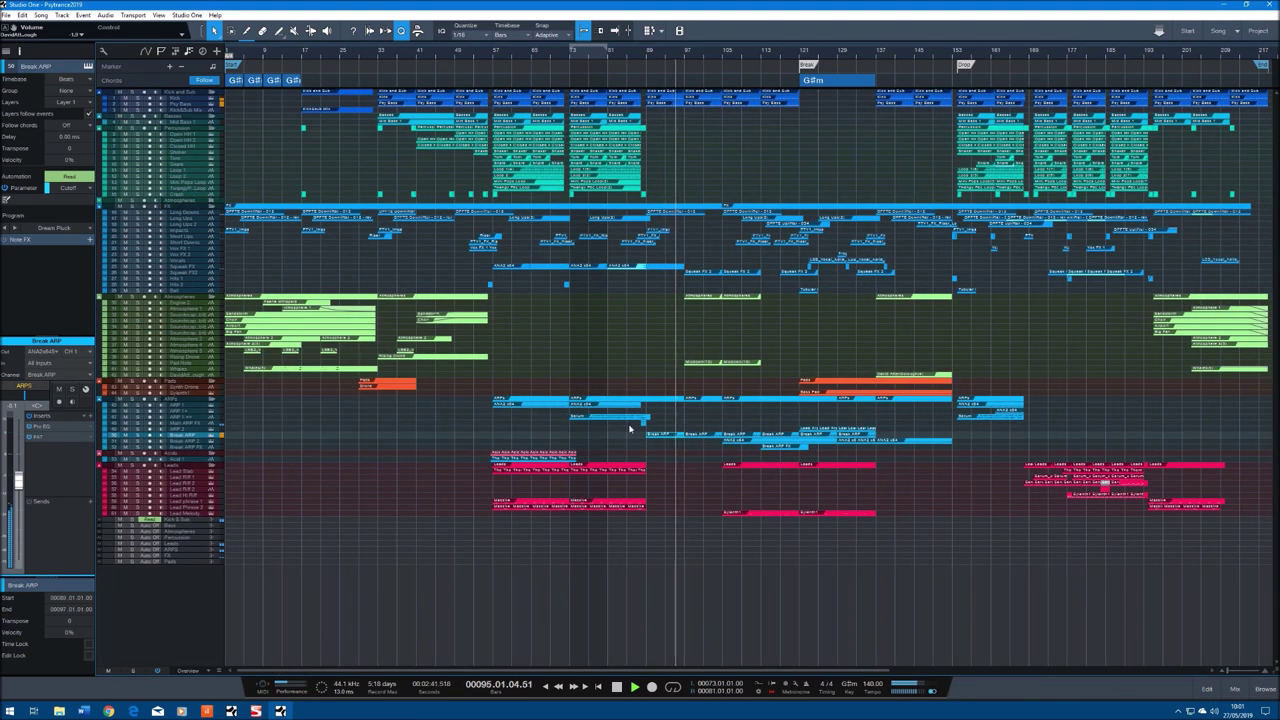
# - Inspect the Break ARP track's ANA 2 Dream Pluck patch and its FAT filter insert
pyautogui.click(218, 437)
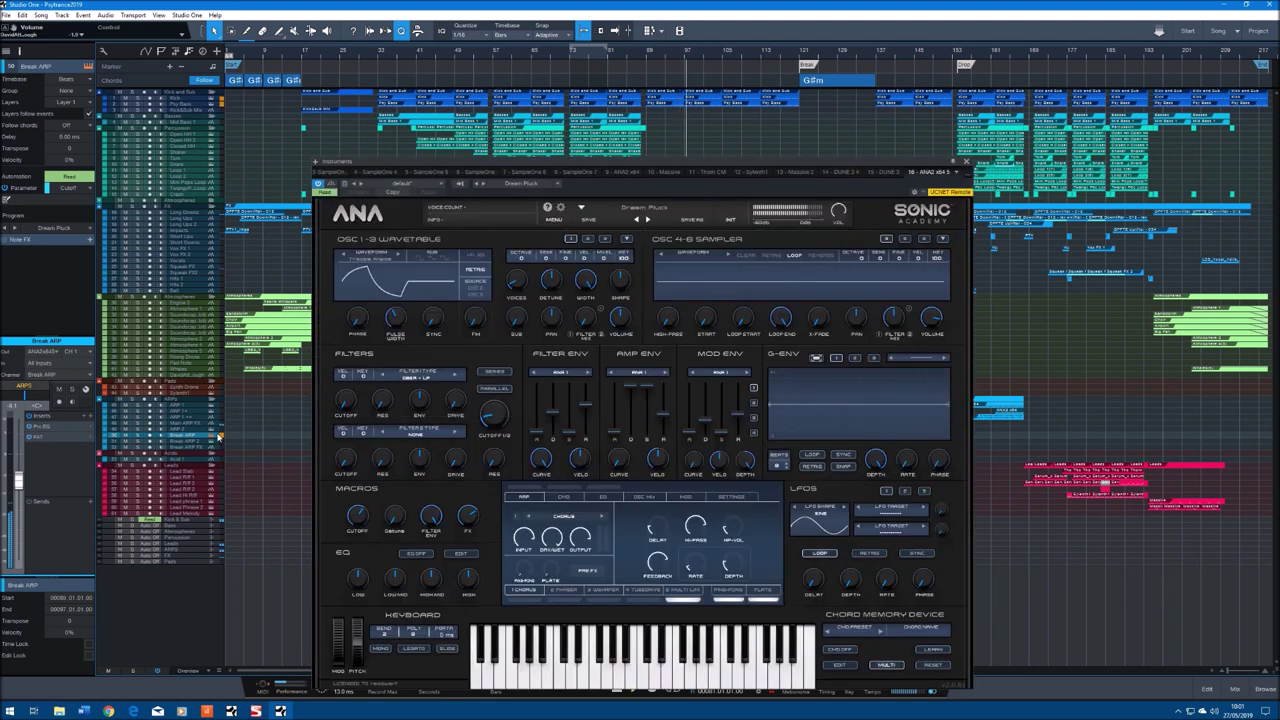
pyautogui.click(40, 440)
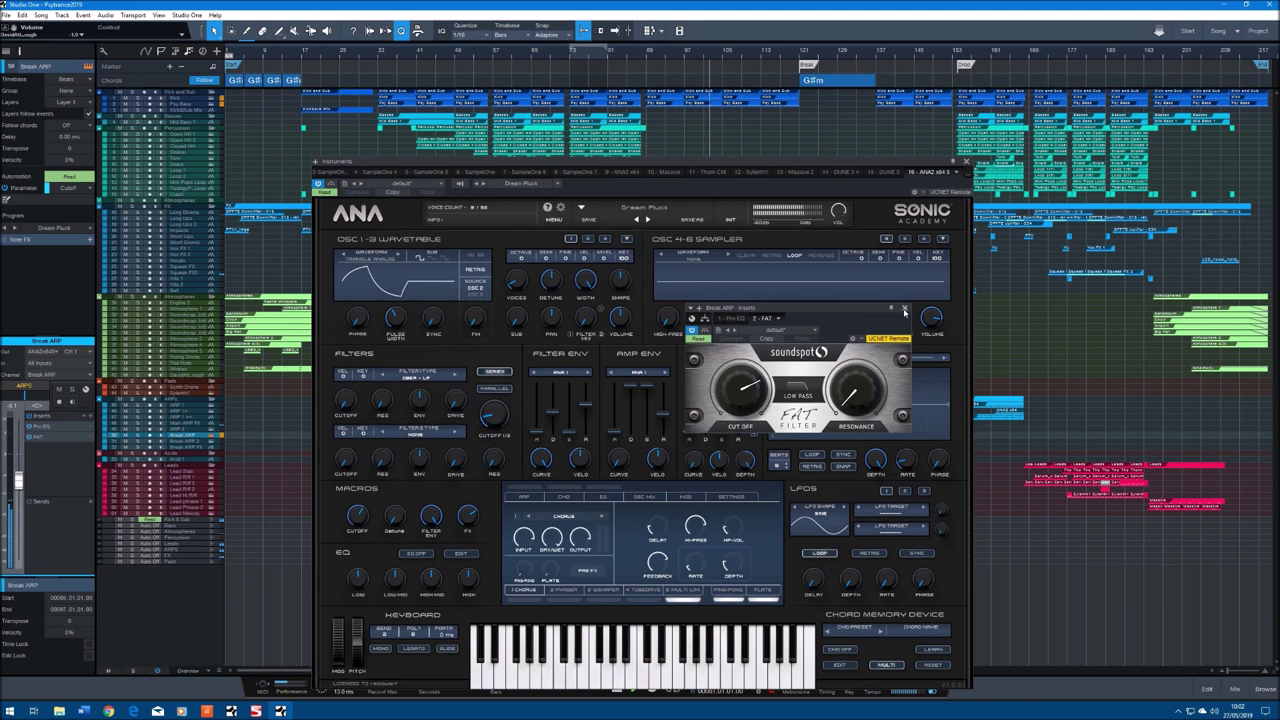
pyautogui.click(904, 310)
pyautogui.click(967, 164)
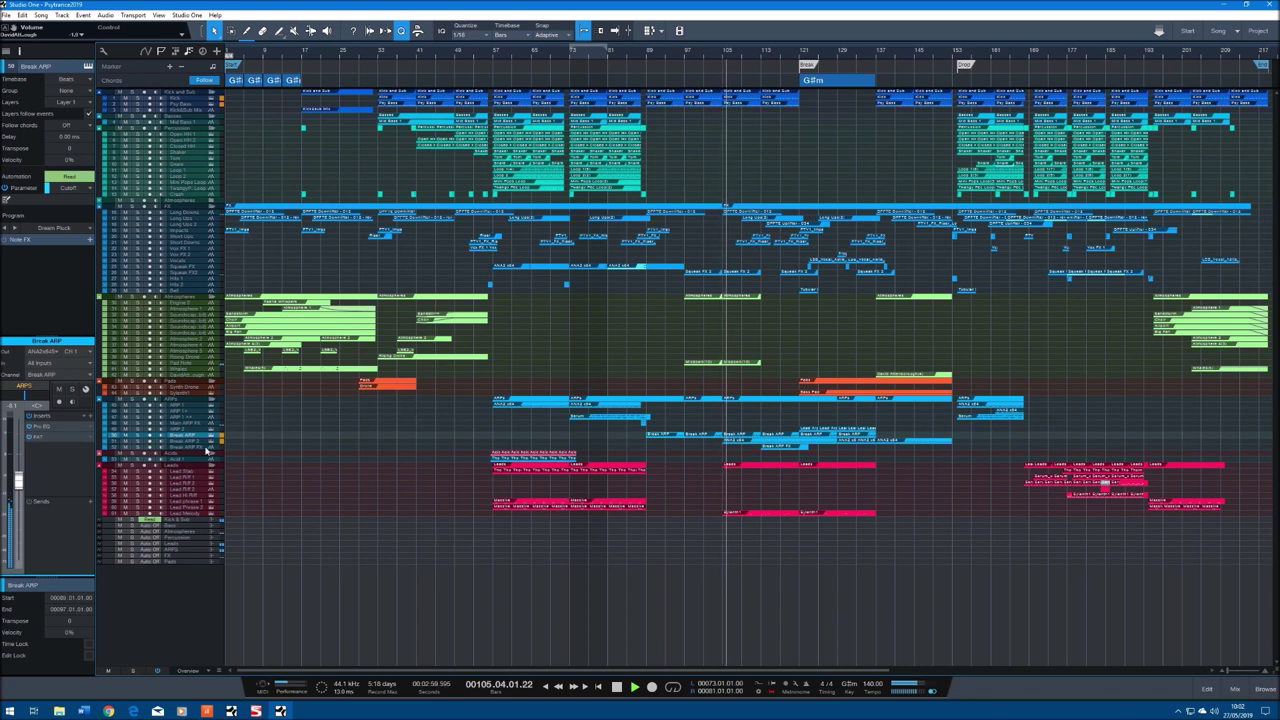
# - Examine the Break ARP 2 track's DUNE 3 patch and its note pattern
pyautogui.click(211, 443)
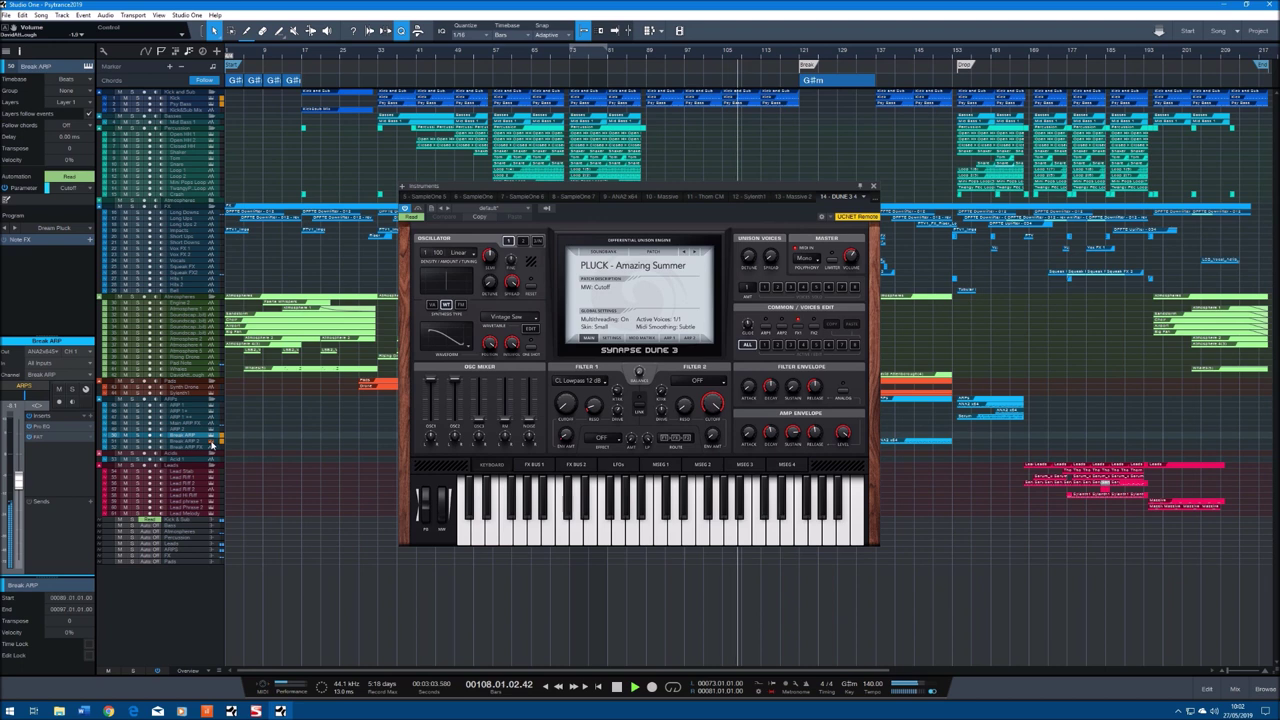
pyautogui.click(871, 187)
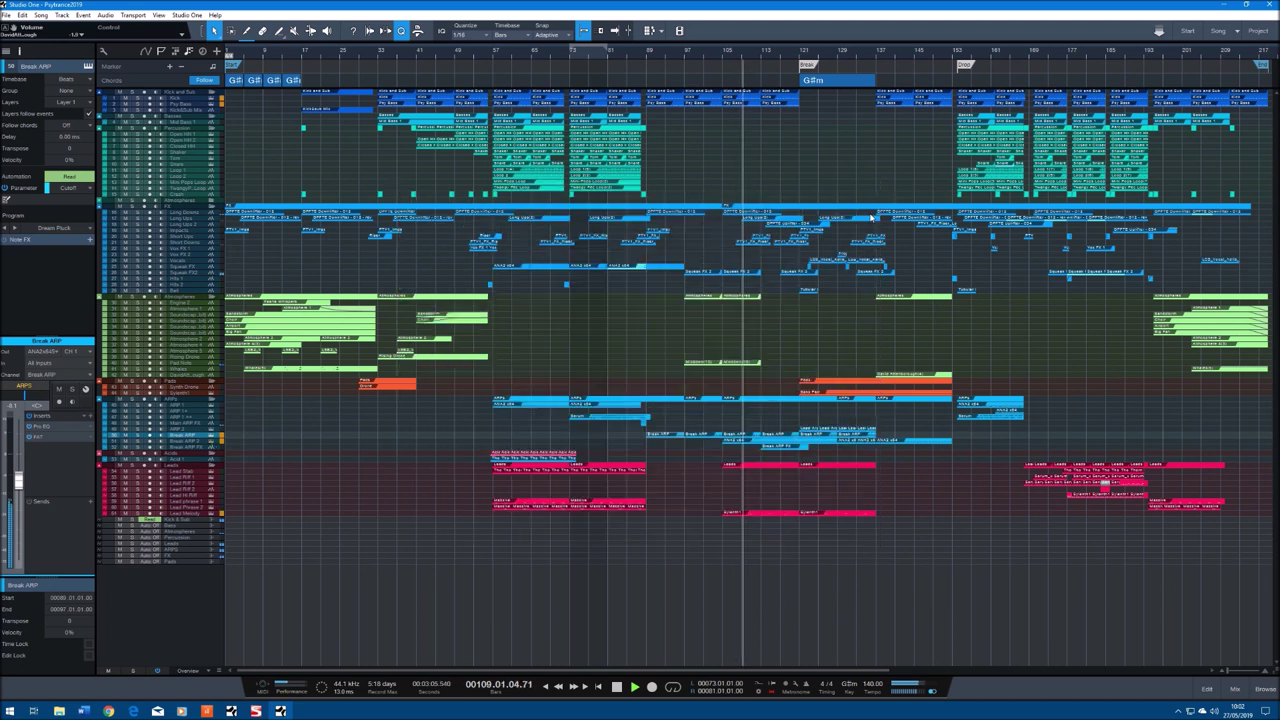
pyautogui.doubleClick(773, 444)
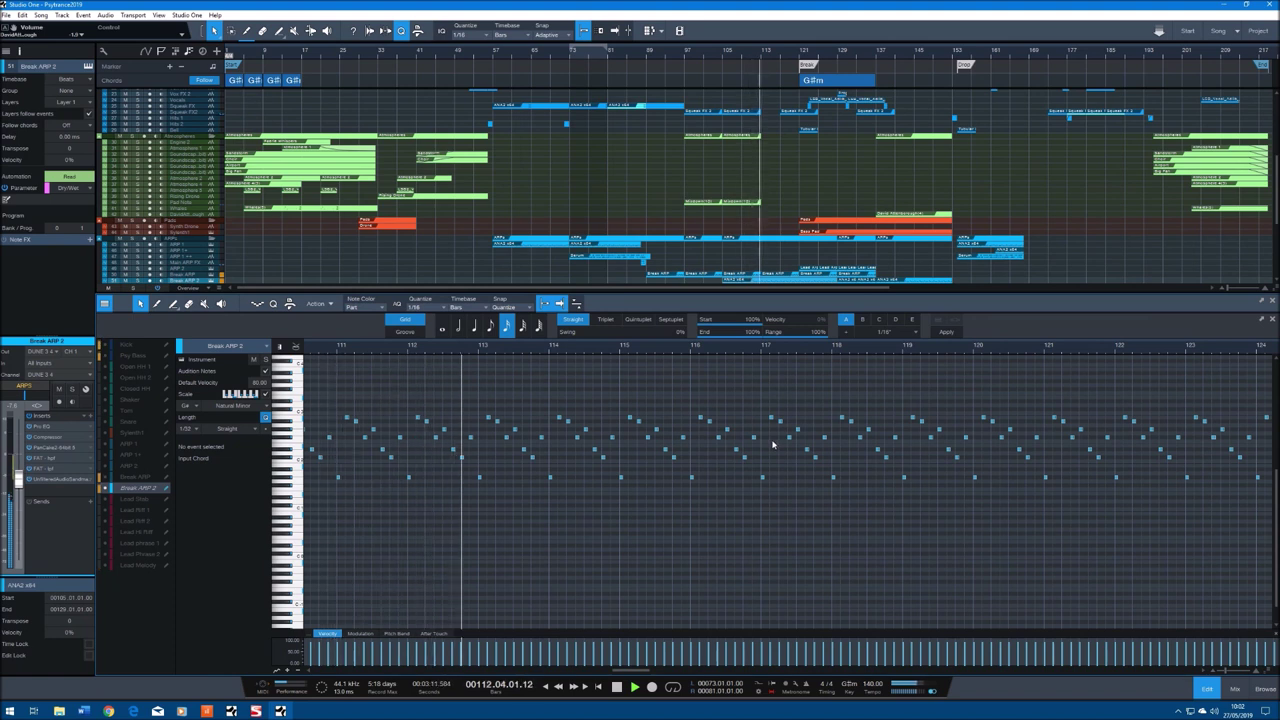
pyautogui.click(1273, 303)
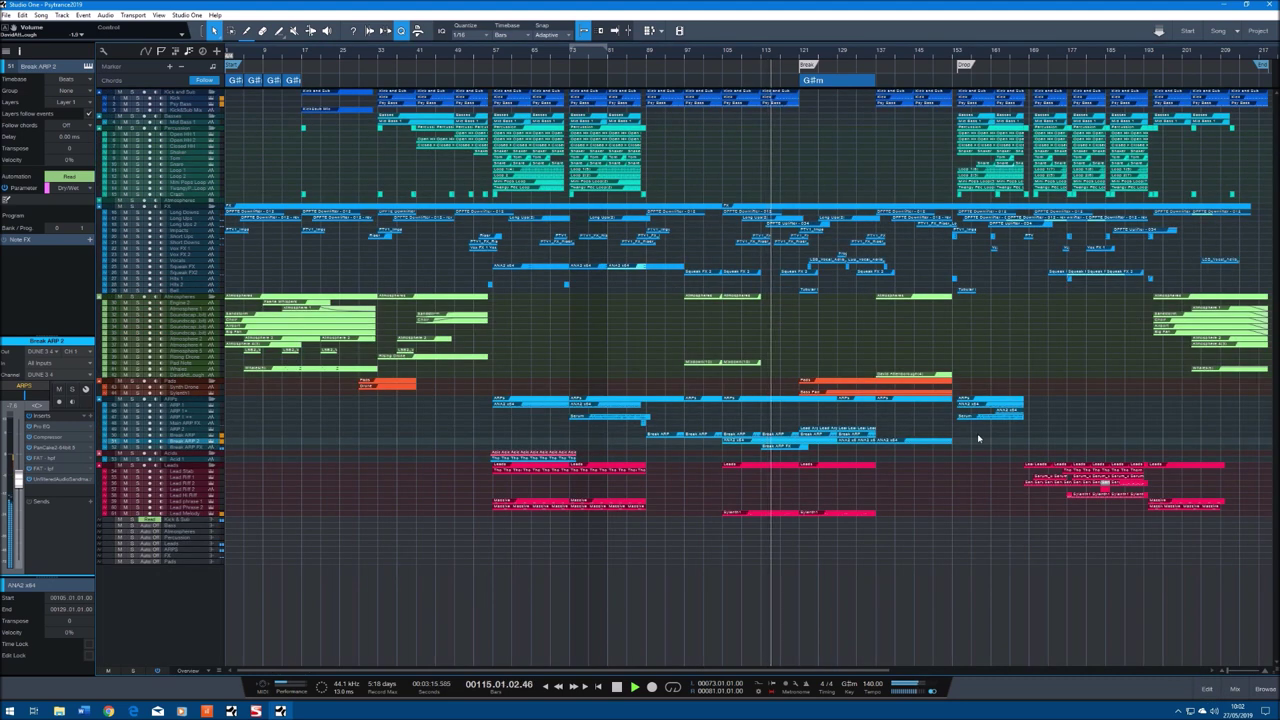
# - Examine the Lead Melody track's notes in the note editor and its Sylenth1 KEY StarChild 1 patch
pyautogui.doubleClick(797, 514)
pyautogui.moveTo(849, 349); pyautogui.dragTo(845, 302)
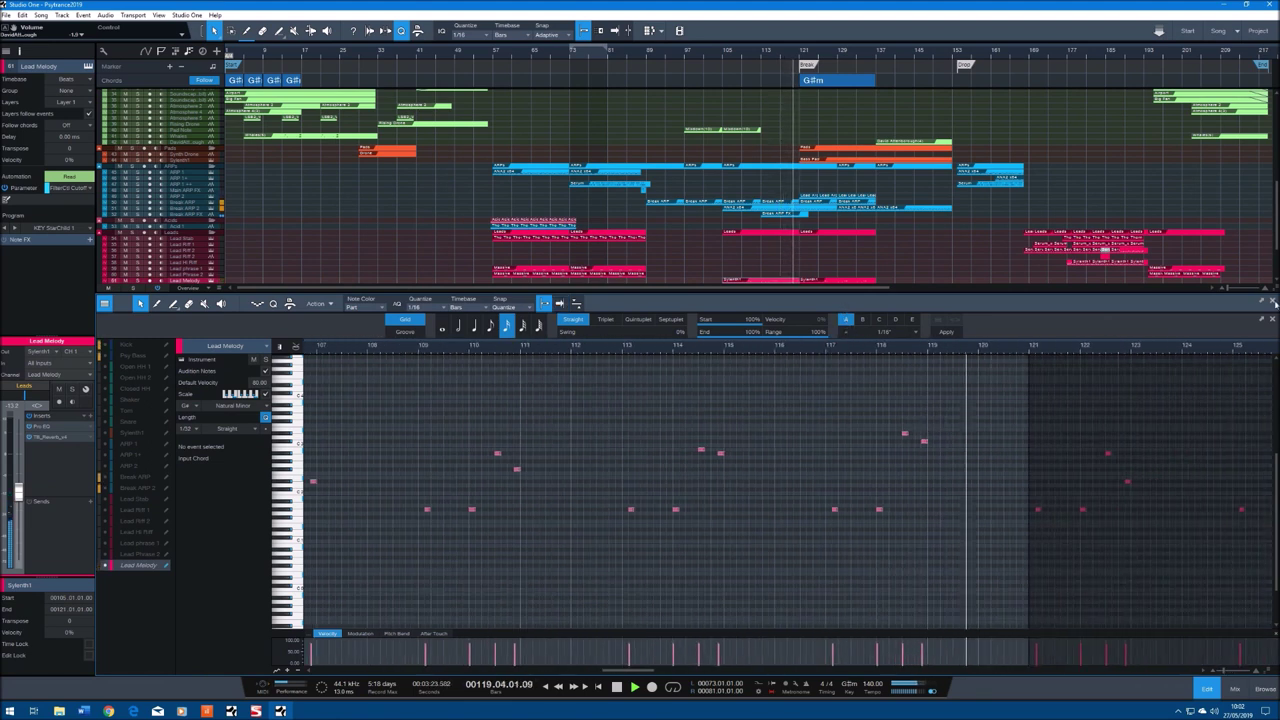
pyautogui.press('F2')
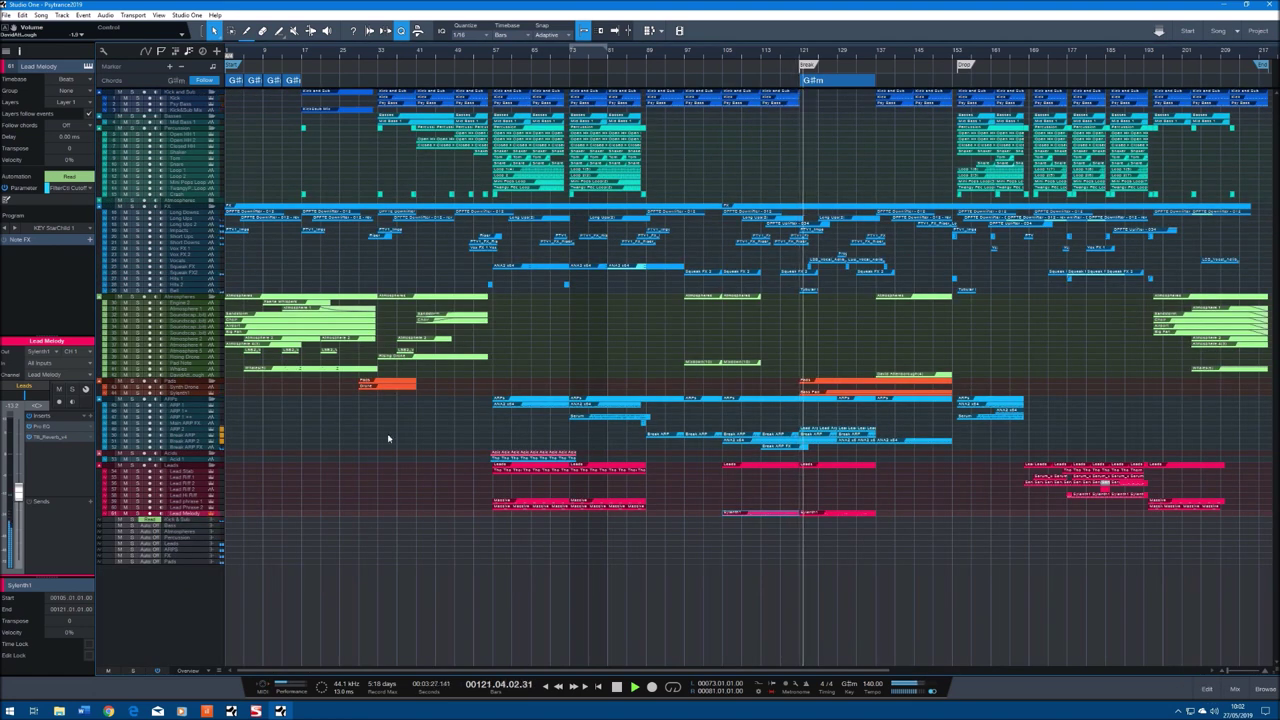
pyautogui.press('F11')
pyautogui.moveTo(459, 143); pyautogui.dragTo(712, 166)
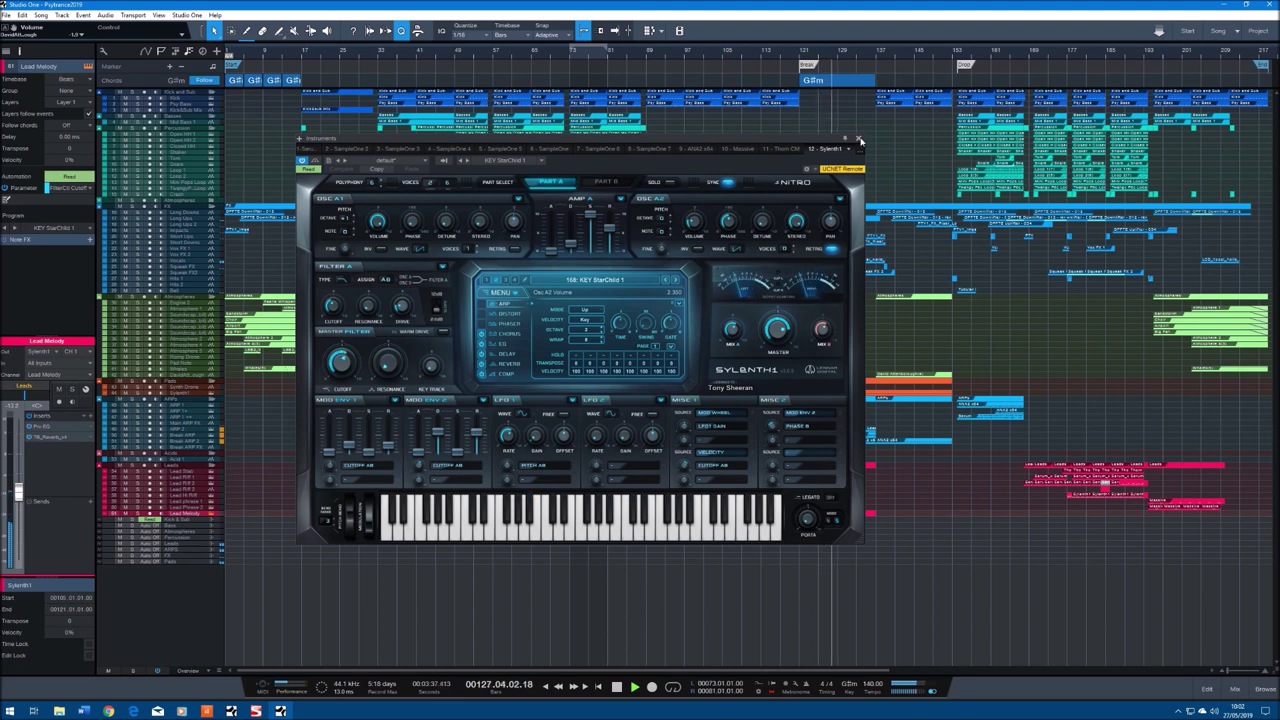
pyautogui.click(859, 140)
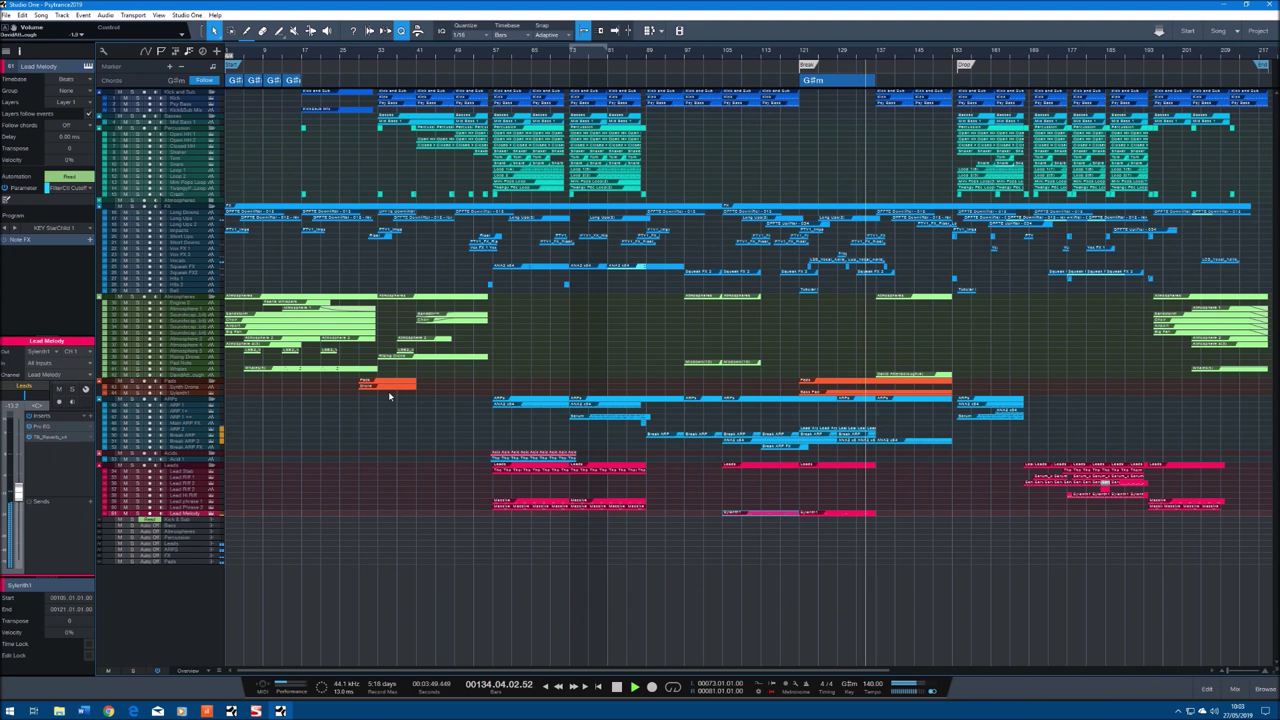
# - Show the mixer console from the Kick channel onward and inspect the Psy Bass channel's Slam Pro insert
pyautogui.press('F3')
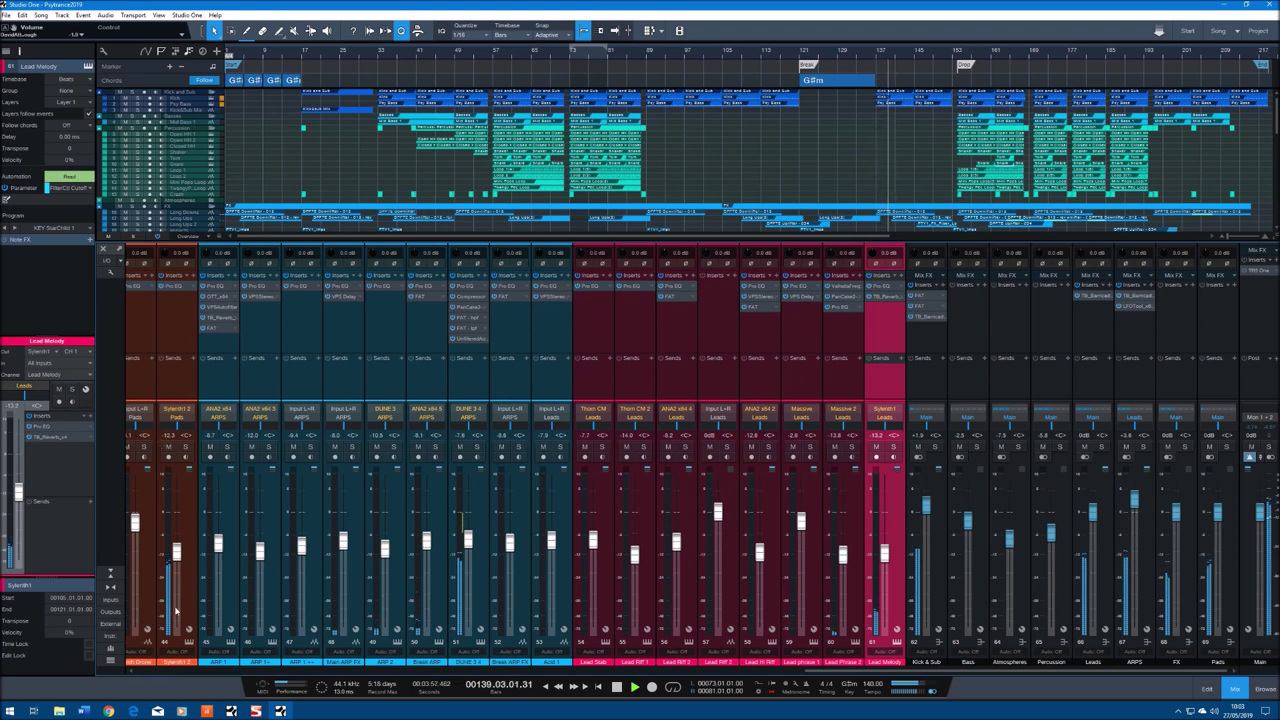
pyautogui.moveTo(810, 670); pyautogui.dragTo(135, 670)
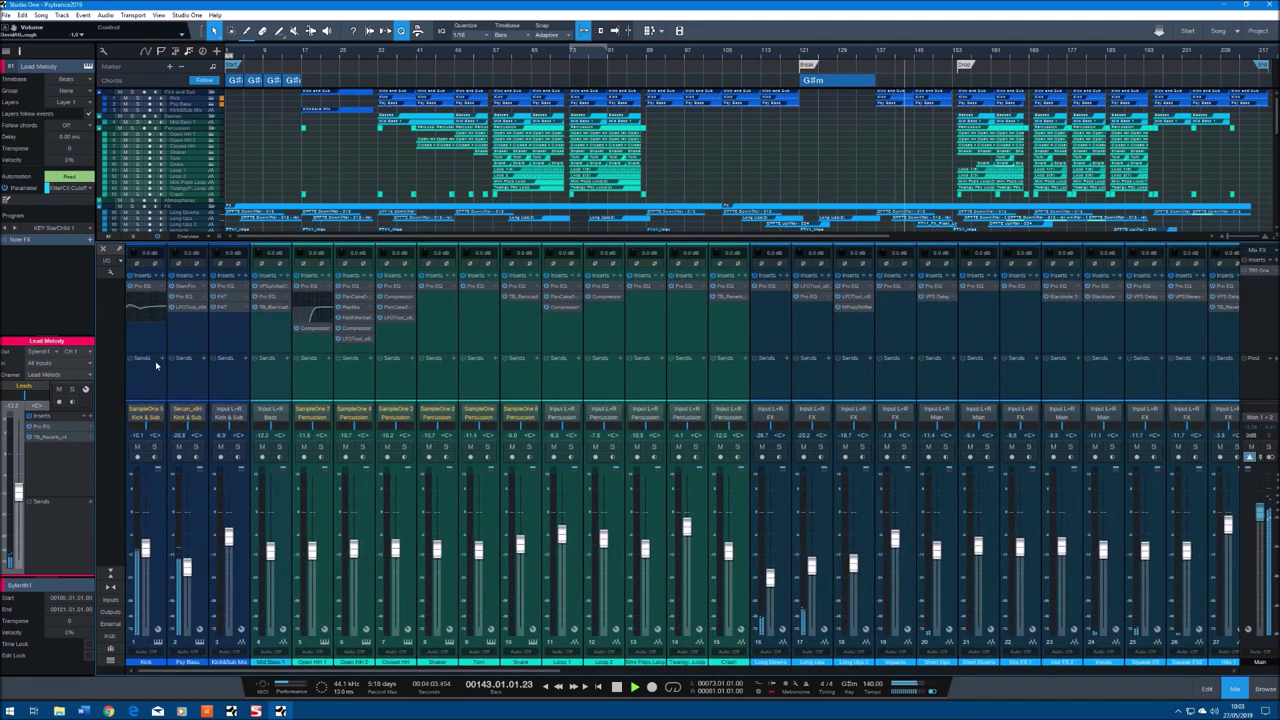
pyautogui.click(181, 286)
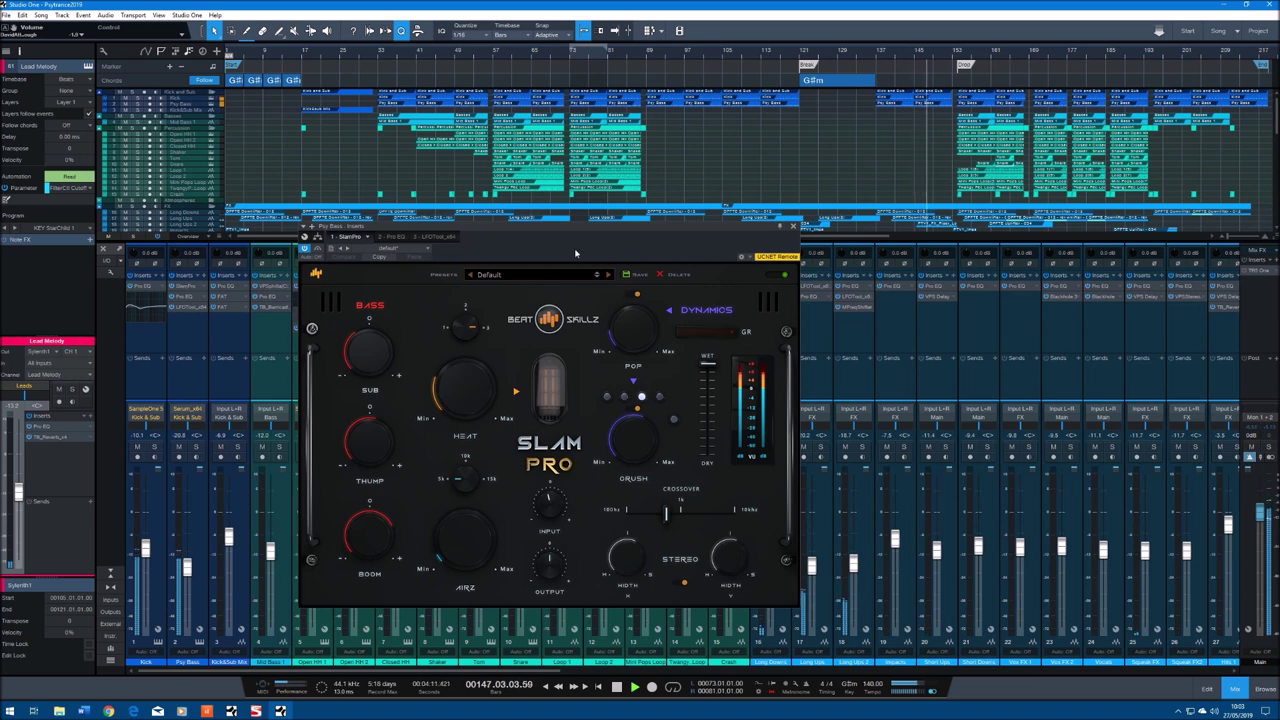
pyautogui.click(793, 228)
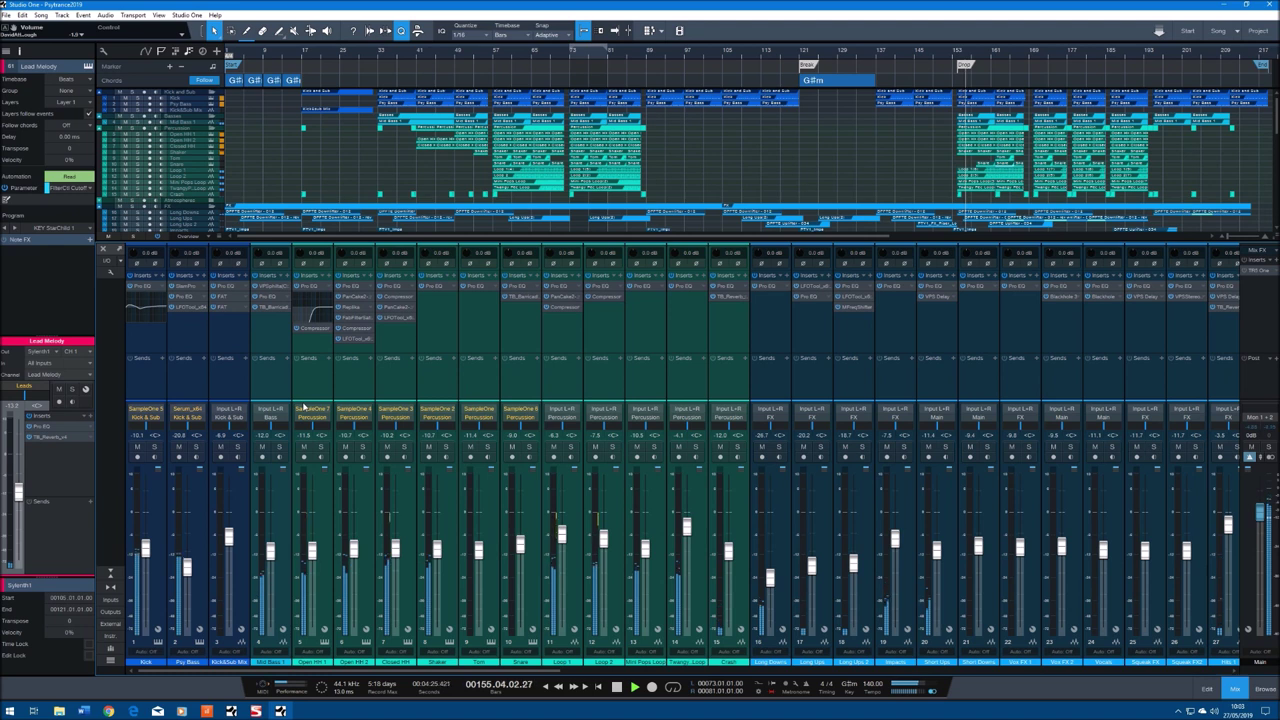
# - Inspect the Mid Bass 1 channel's Barricade insert and the Open HH 2 channel's FabFilter Saturn insert
pyautogui.click(276, 308)
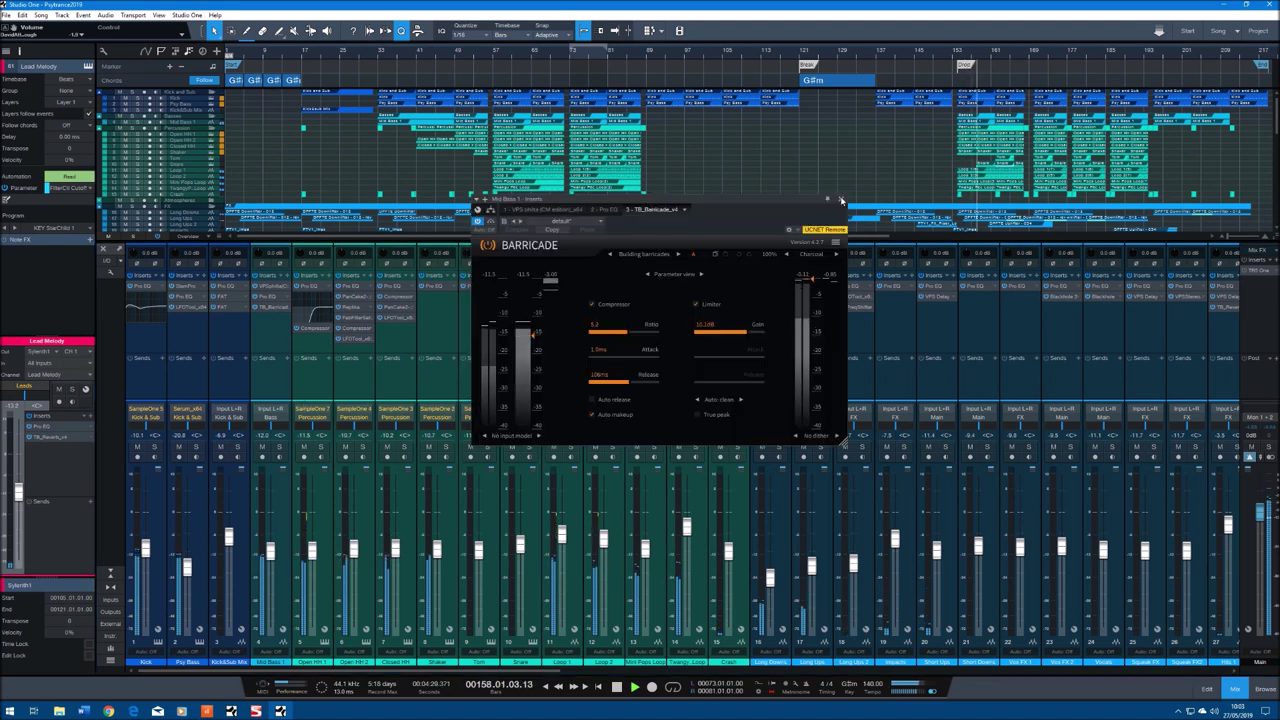
pyautogui.click(841, 199)
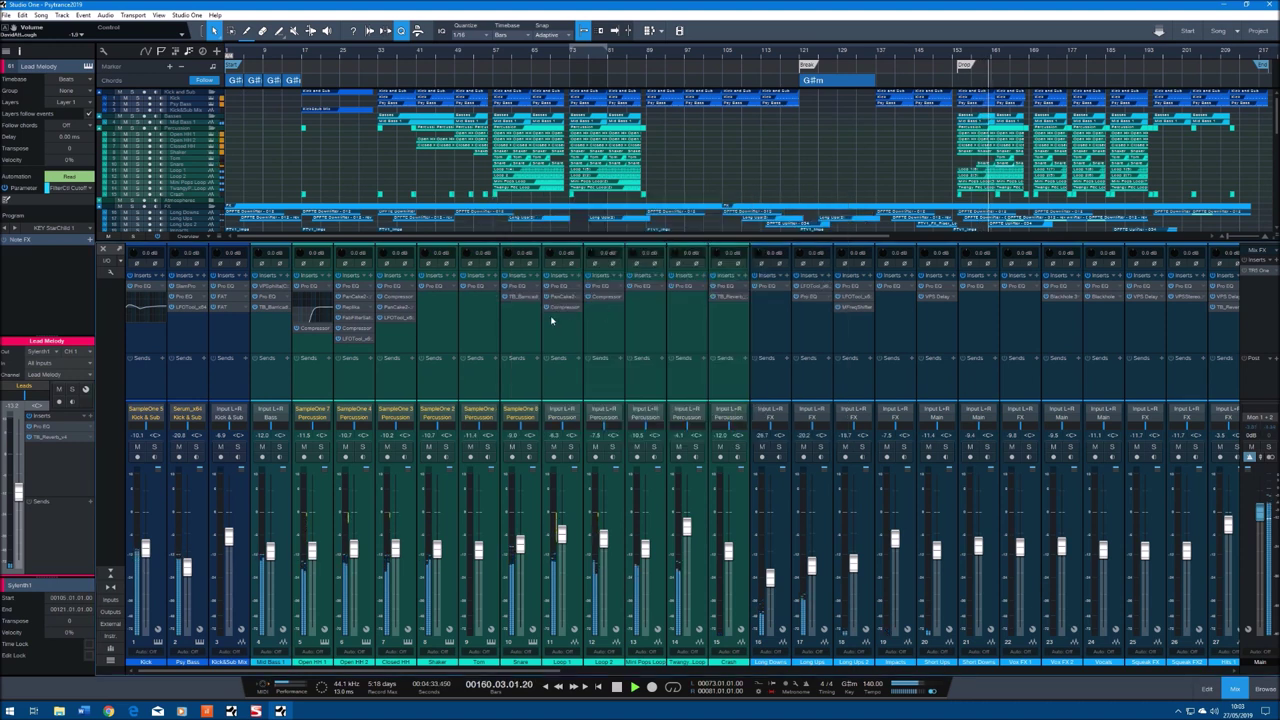
pyautogui.click(360, 322)
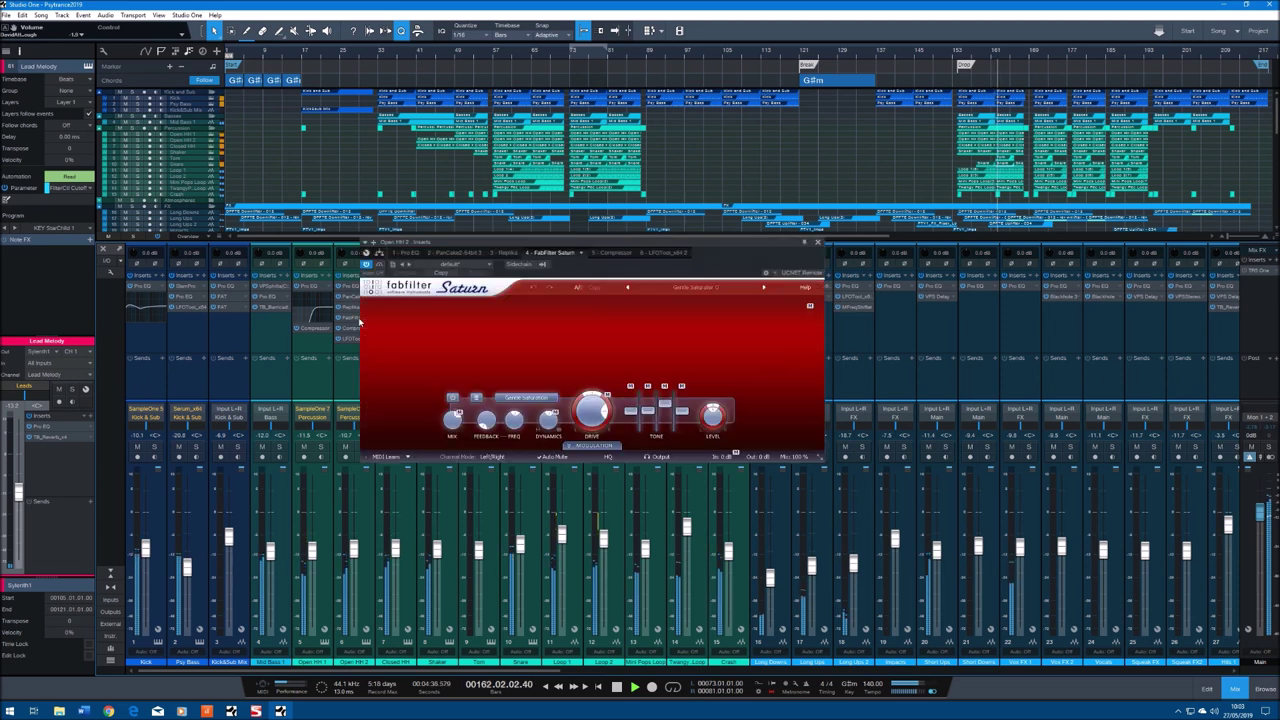
pyautogui.click(820, 243)
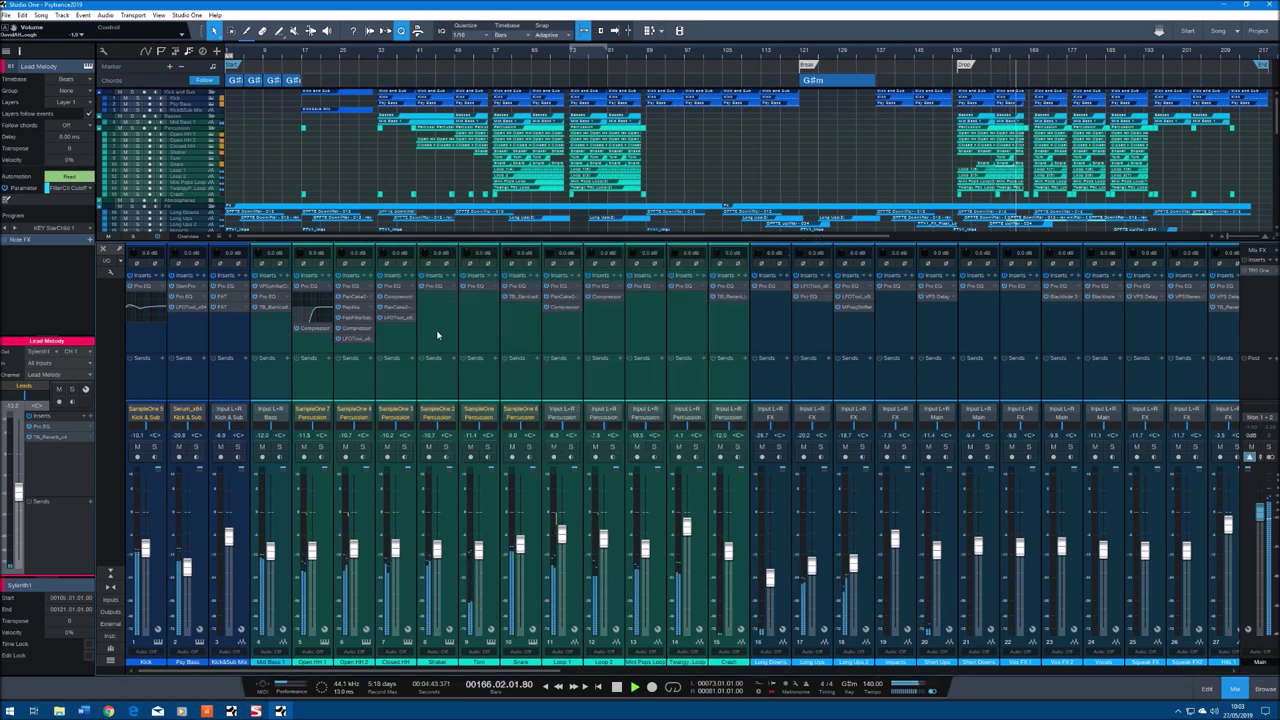
# - Select the Closed HH channel and inspect its PanCake2 panning insert
pyautogui.click(399, 311)
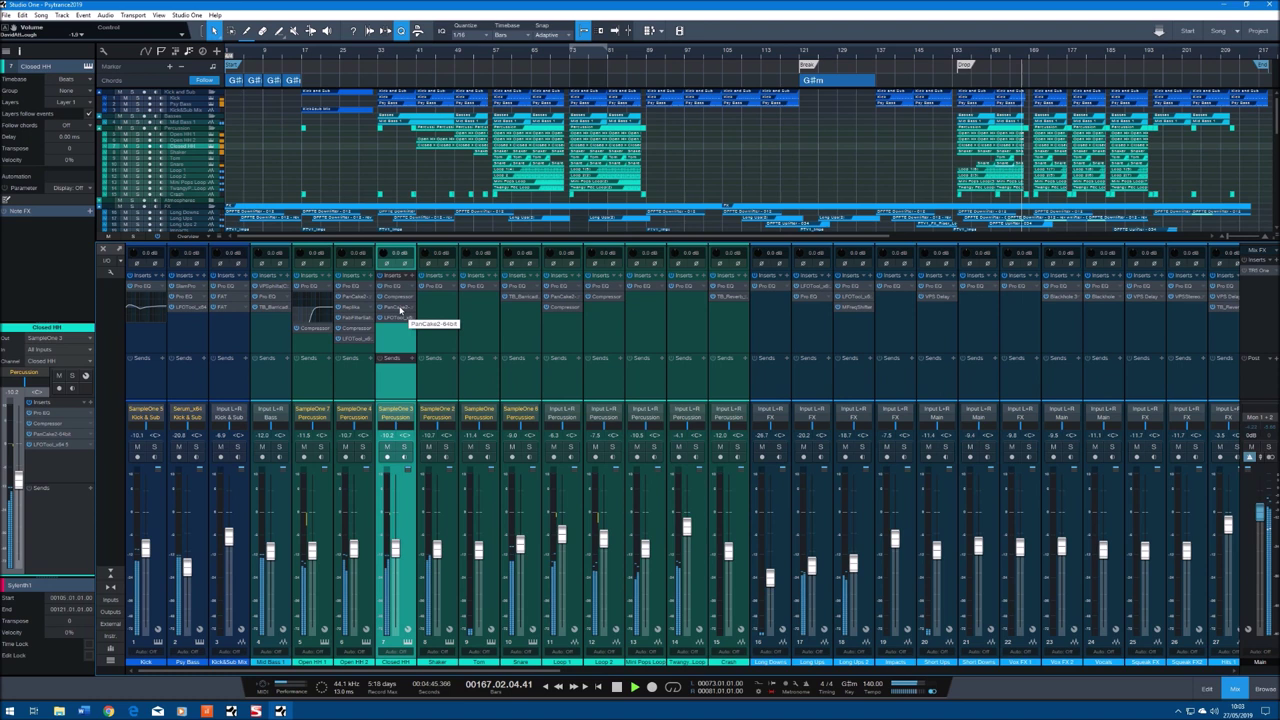
pyautogui.click(401, 311)
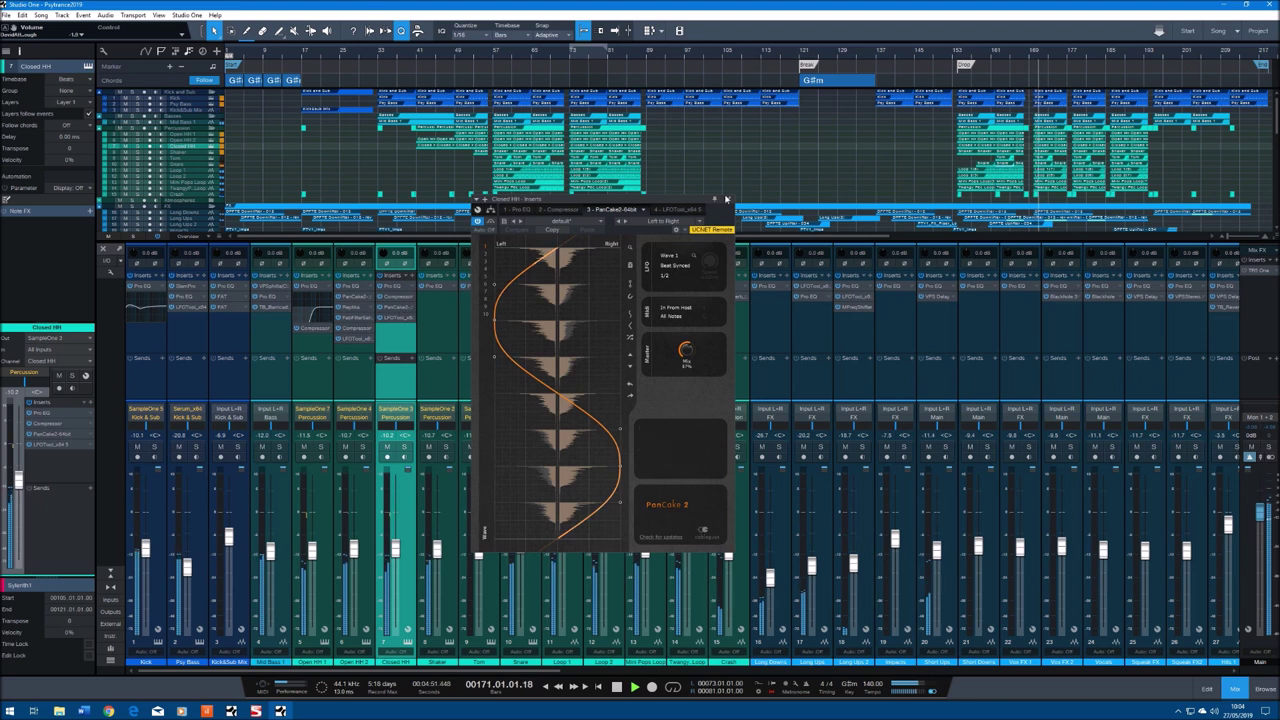
pyautogui.click(730, 201)
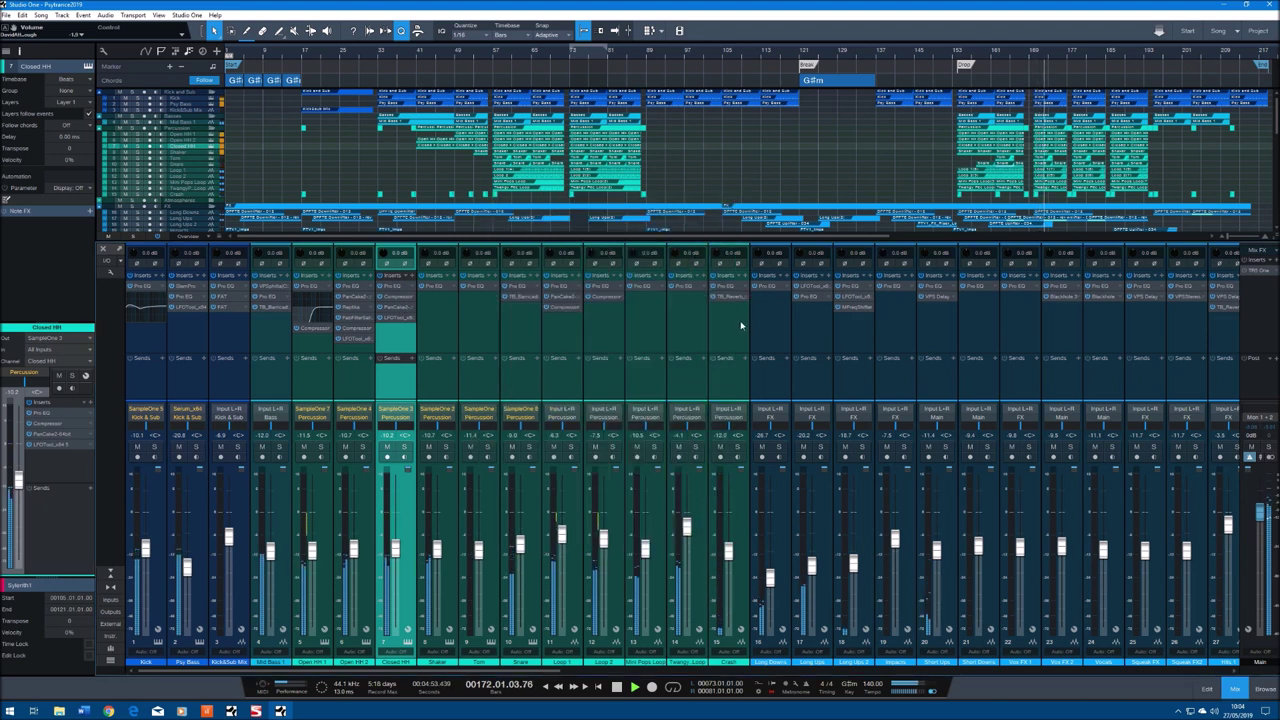
# - Inspect the MFreqShifter insert on the Long Ups 2 channel in the mixer's FX section
pyautogui.hscroll(3, 609, 675)
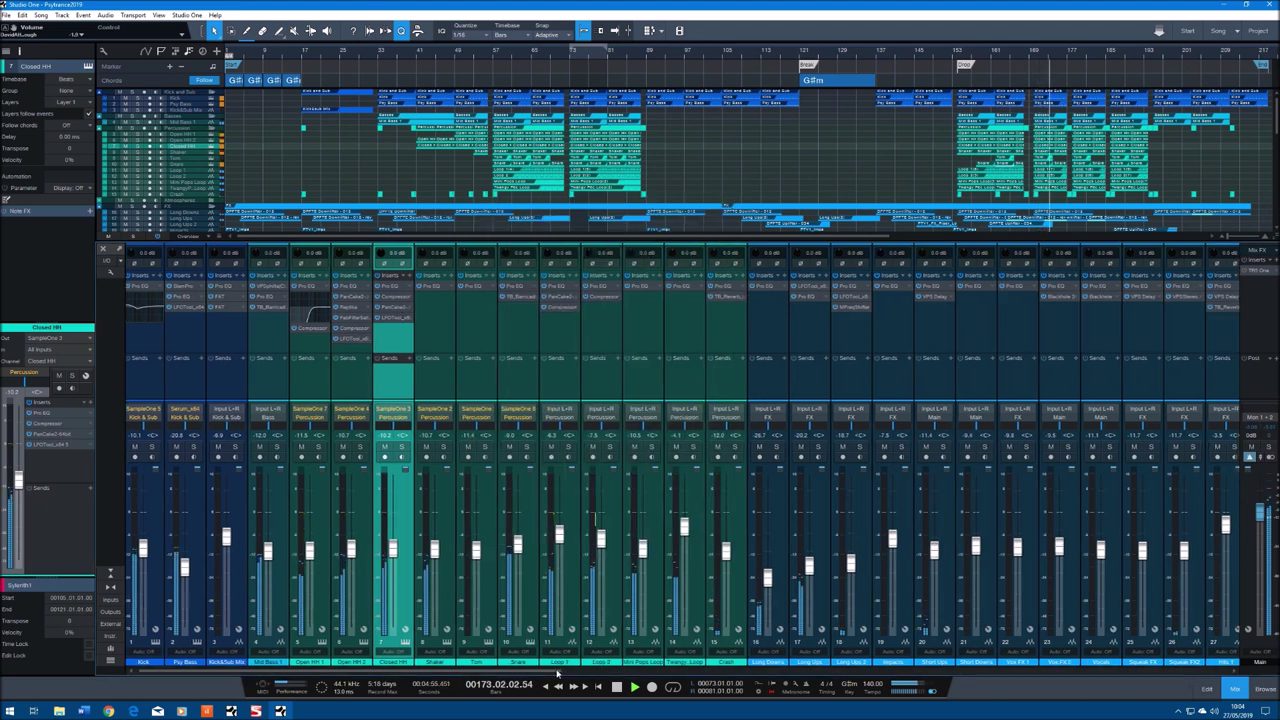
pyautogui.hscroll(12, 609, 675)
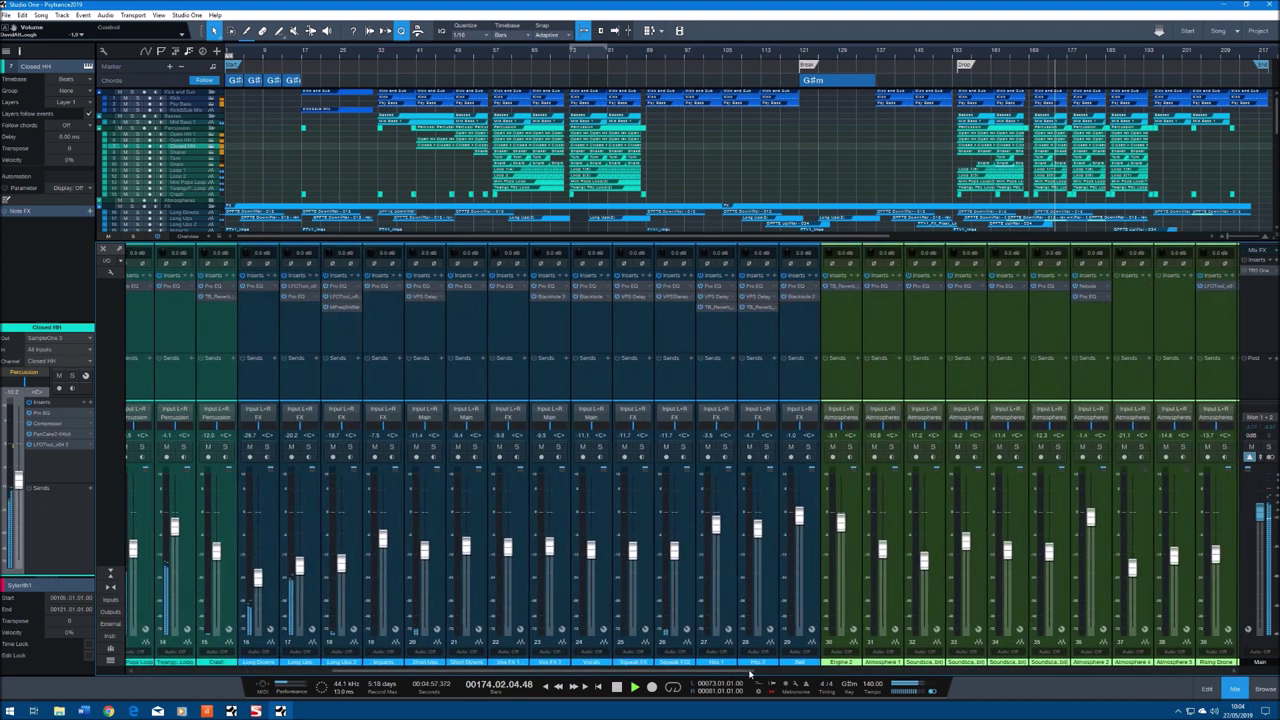
pyautogui.click(335, 311)
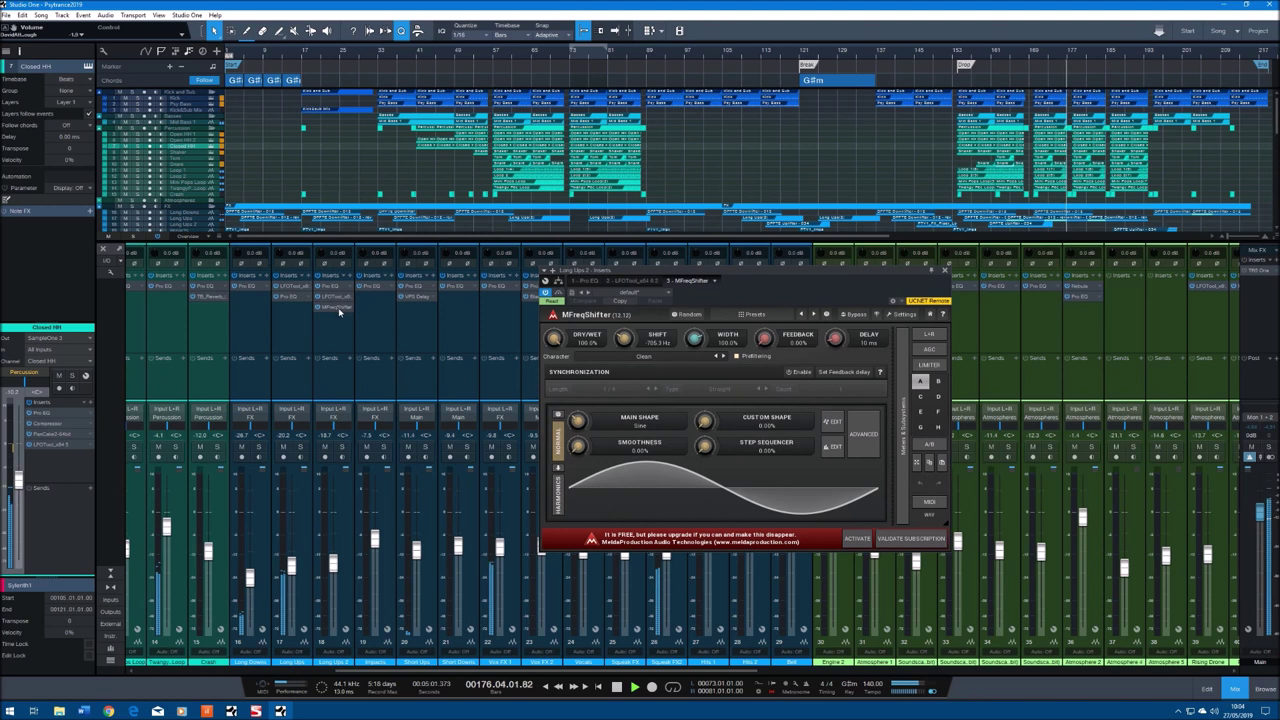
pyautogui.click(944, 270)
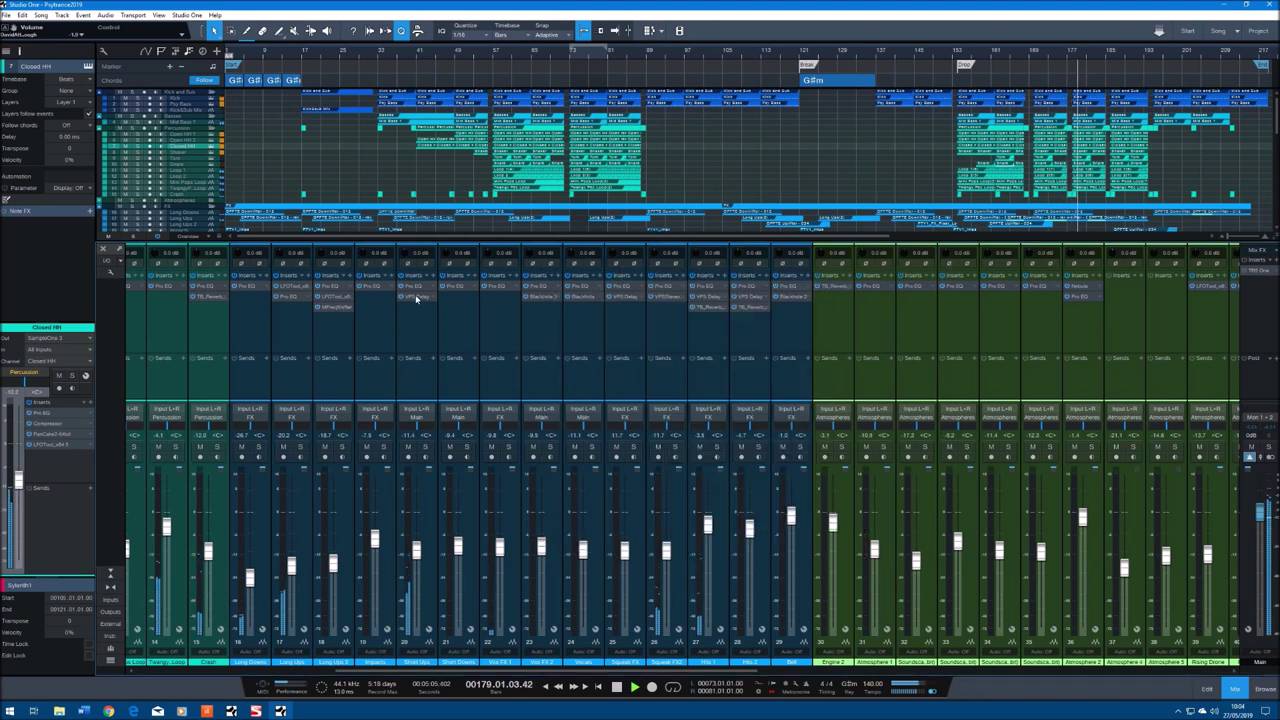
# - Inspect the Vox FX 2 channel's Blackhole insert and the Hits 1 channel's TB_Reverb insert
pyautogui.click(542, 300)
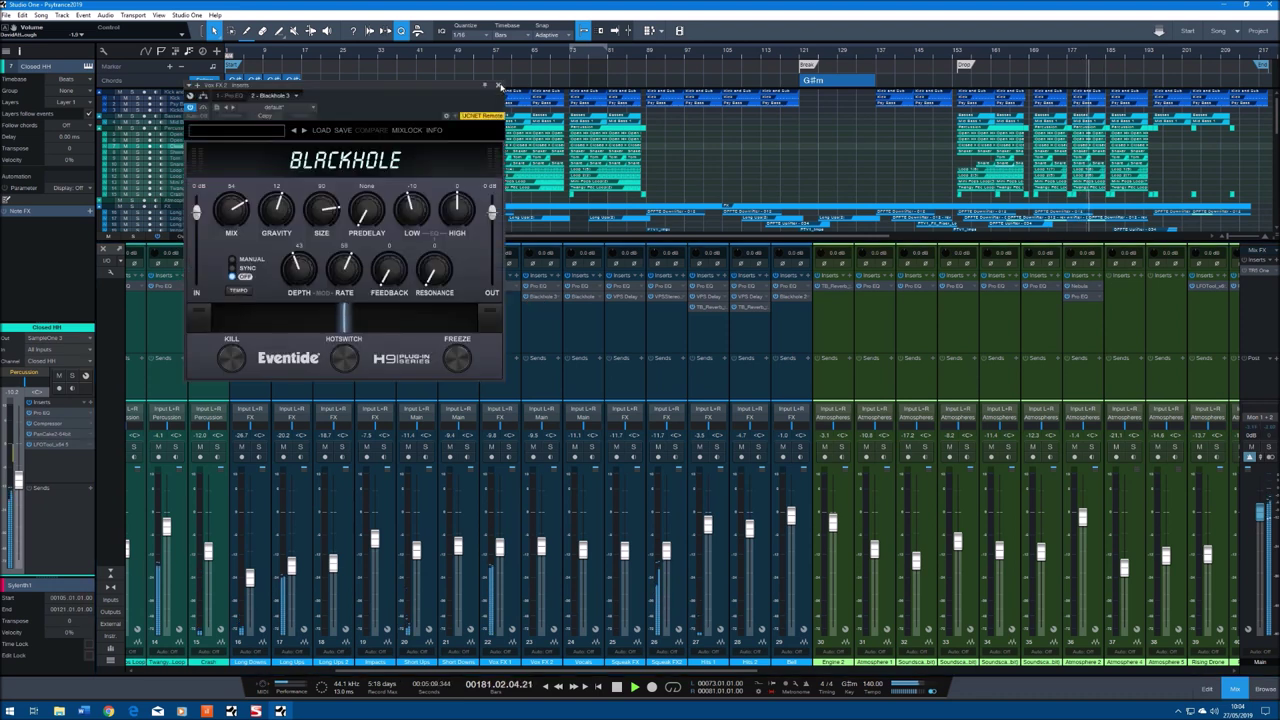
pyautogui.click(500, 86)
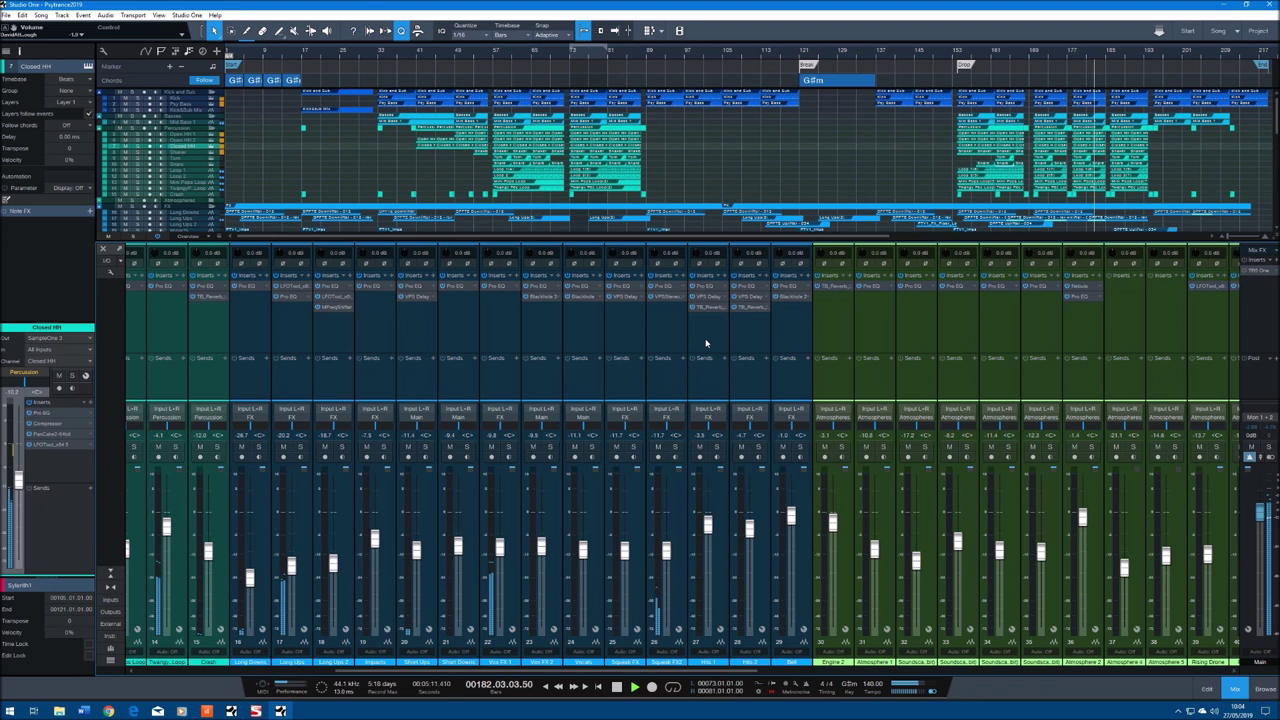
pyautogui.click(706, 307)
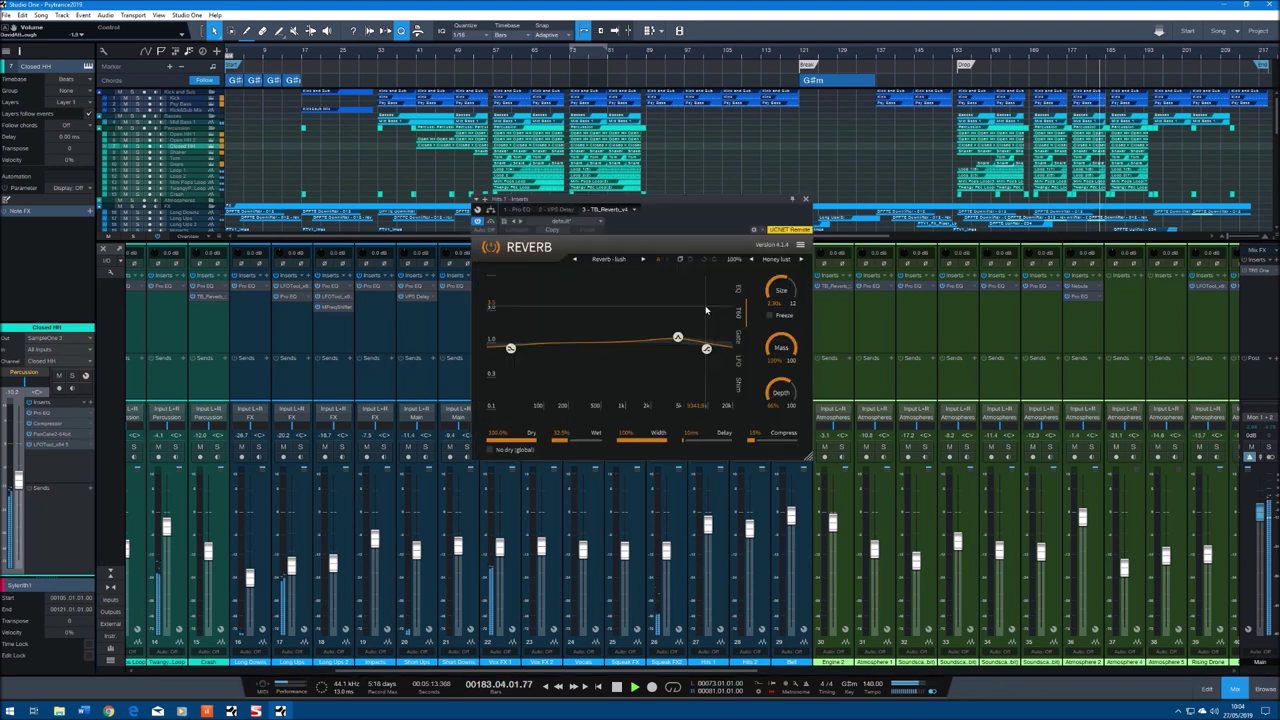
pyautogui.click(805, 199)
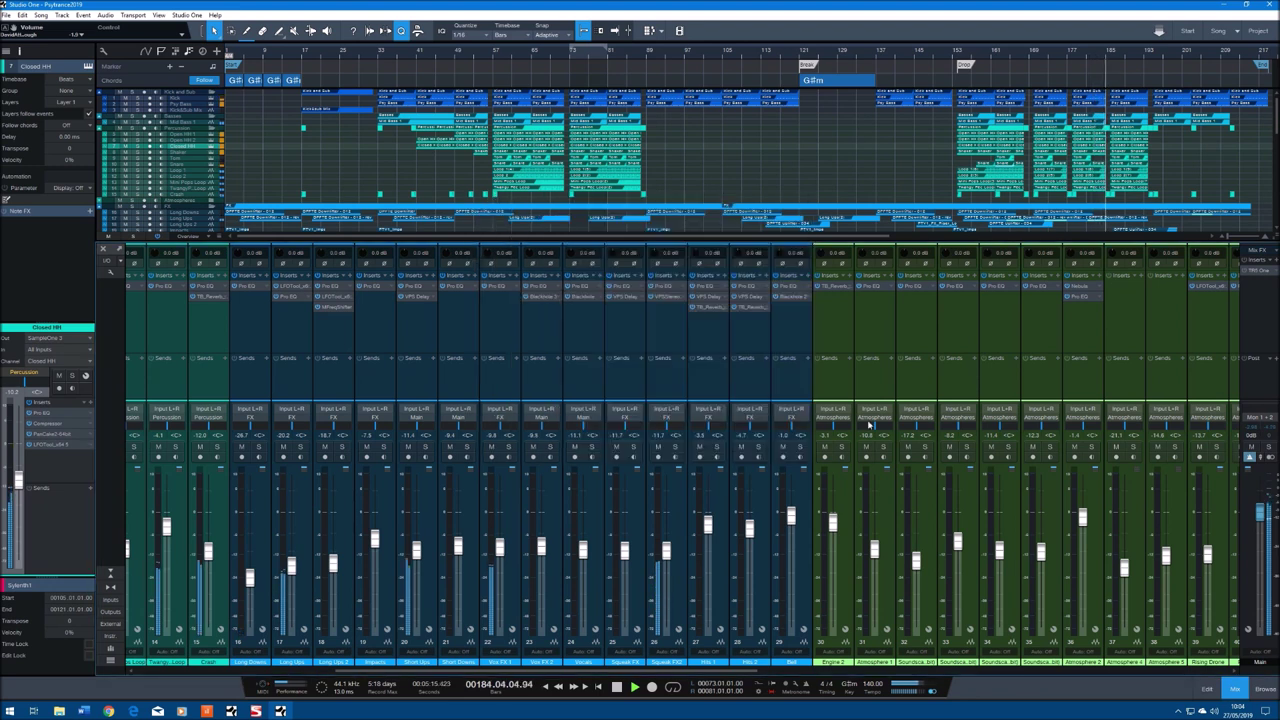
# - Inspect the VPS Stereo Matrix insert on the Lead Hi Riff channel in the mixer's leads section
pyautogui.moveTo(745, 676); pyautogui.dragTo(1219, 665)
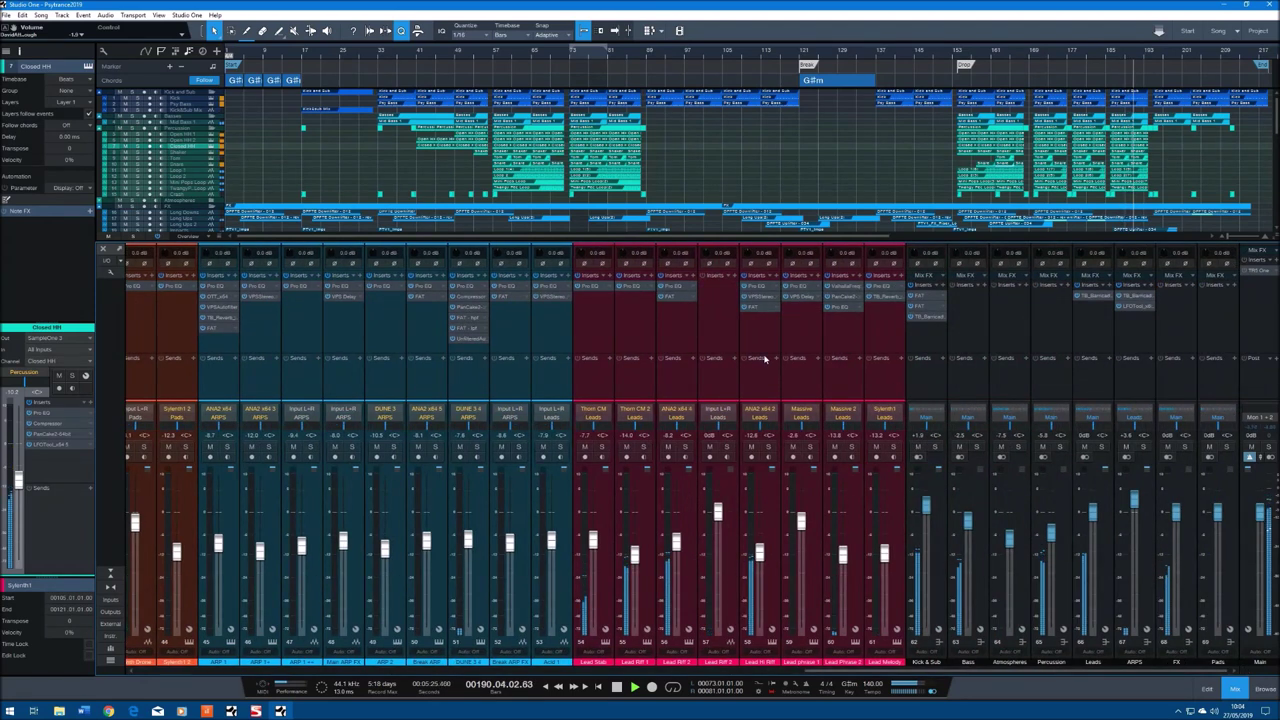
pyautogui.click(761, 296)
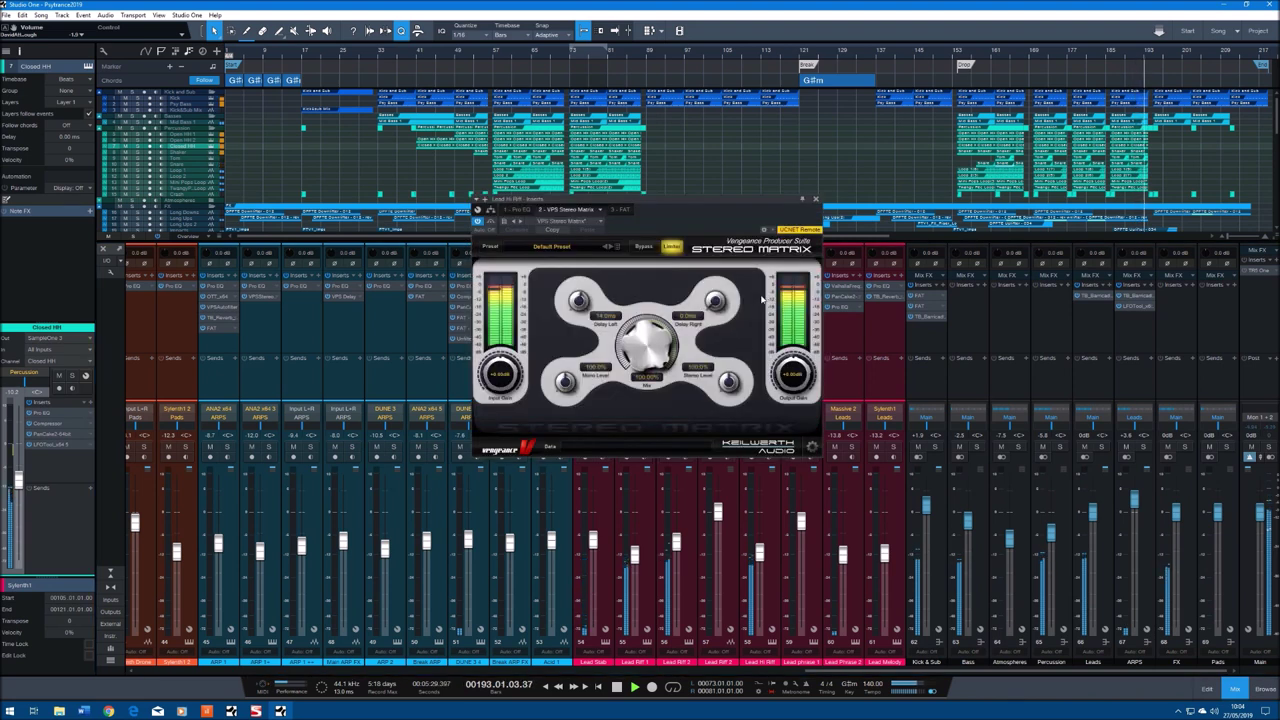
pyautogui.click(816, 199)
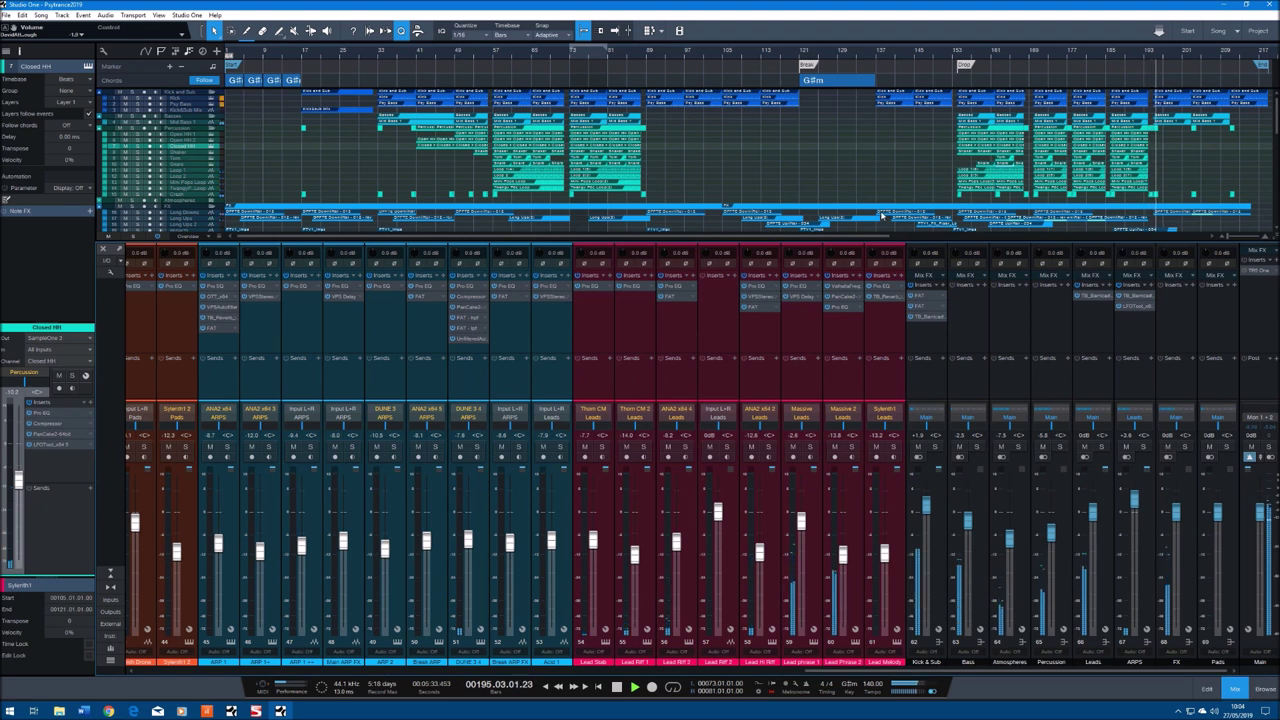
# - Inspect the Barricade inserts on the Kick & Sub and Leads buses, and hide the mixer to show the full arrangement
pyautogui.click(927, 319)
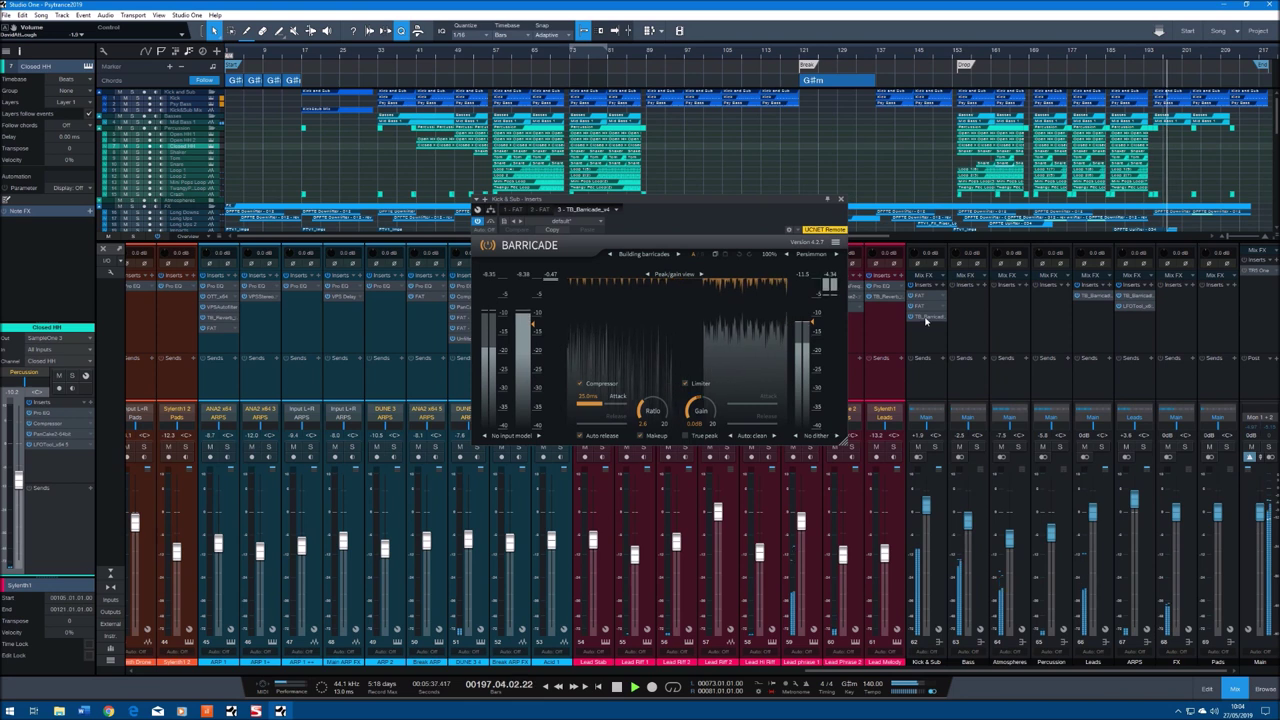
pyautogui.click(843, 201)
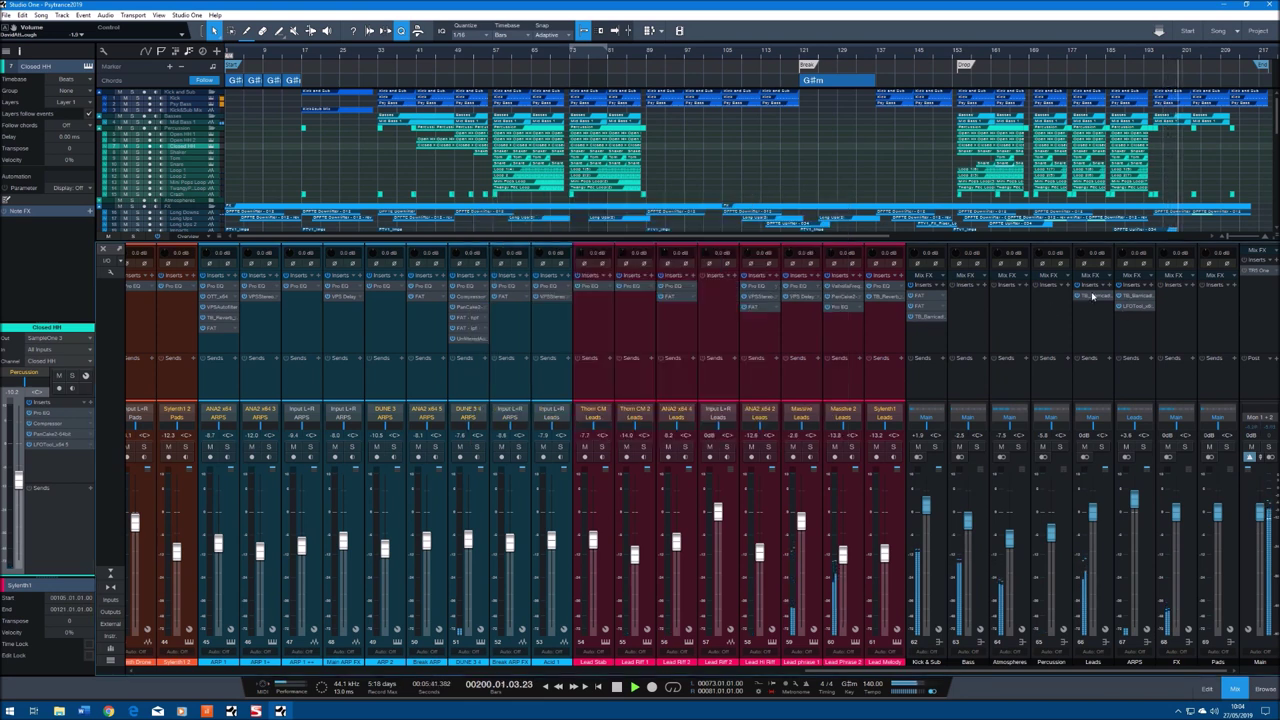
pyautogui.click(1093, 297)
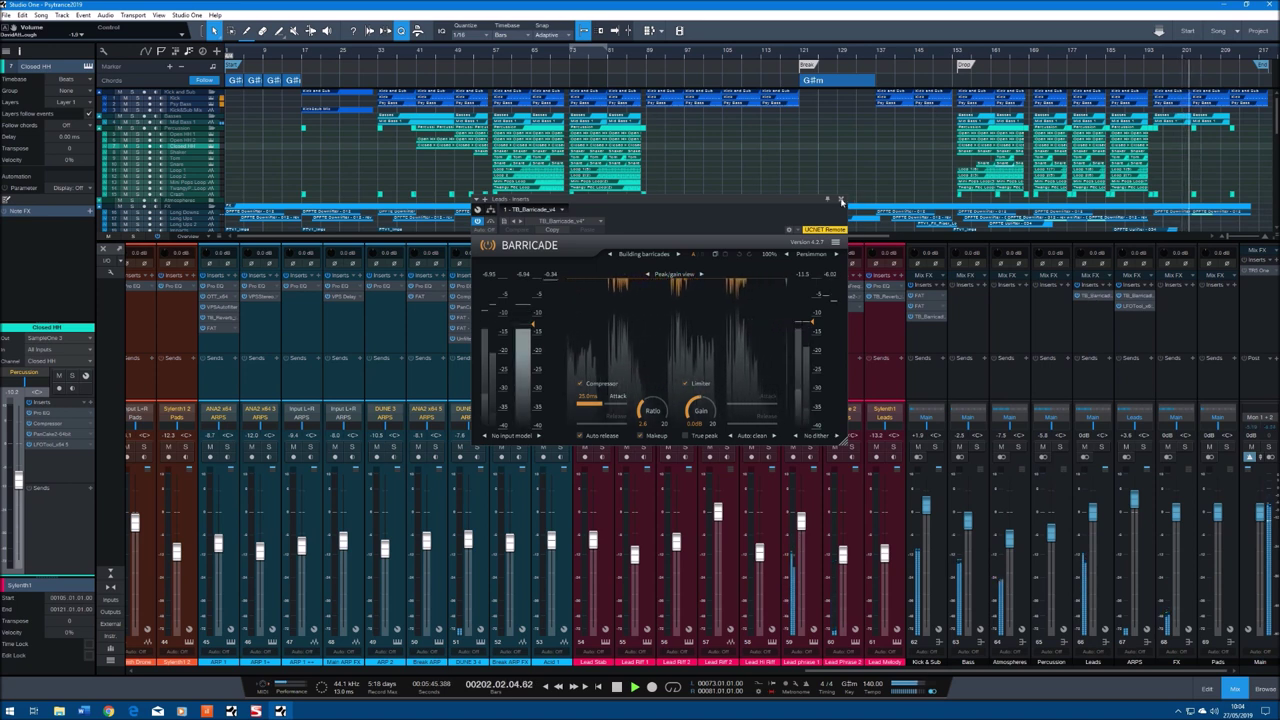
pyautogui.click(843, 201)
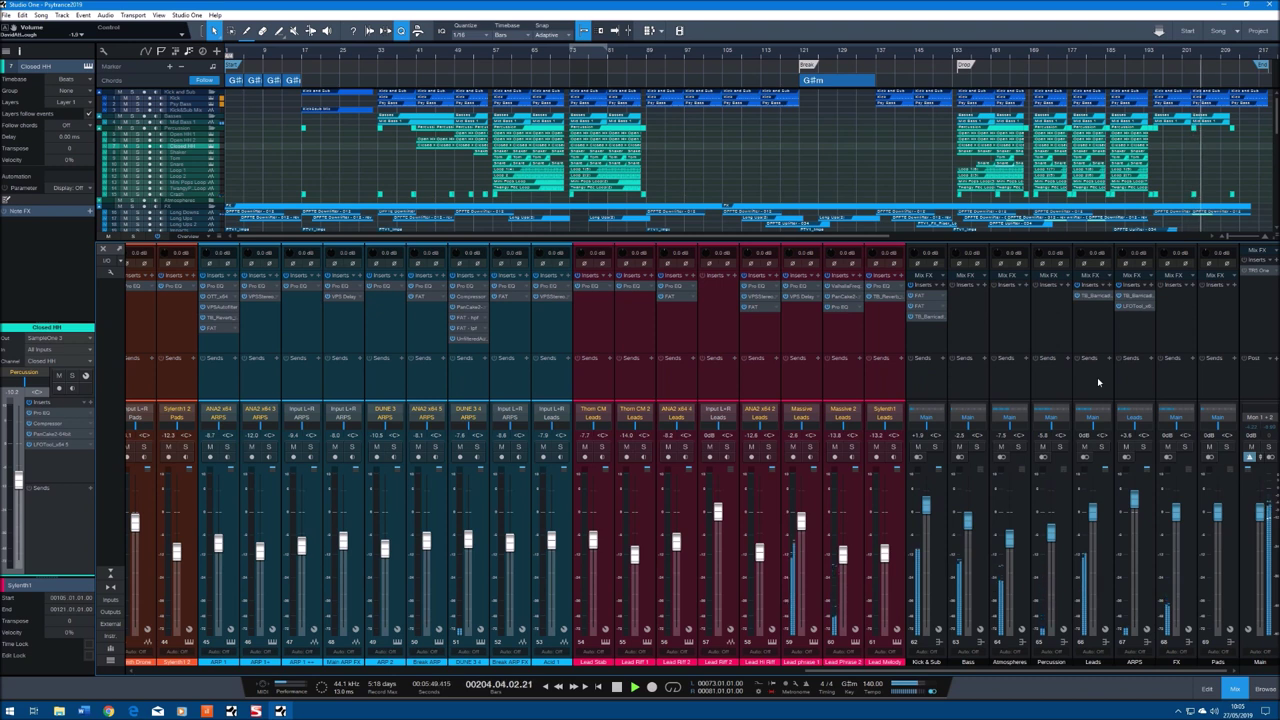
pyautogui.click(1233, 690)
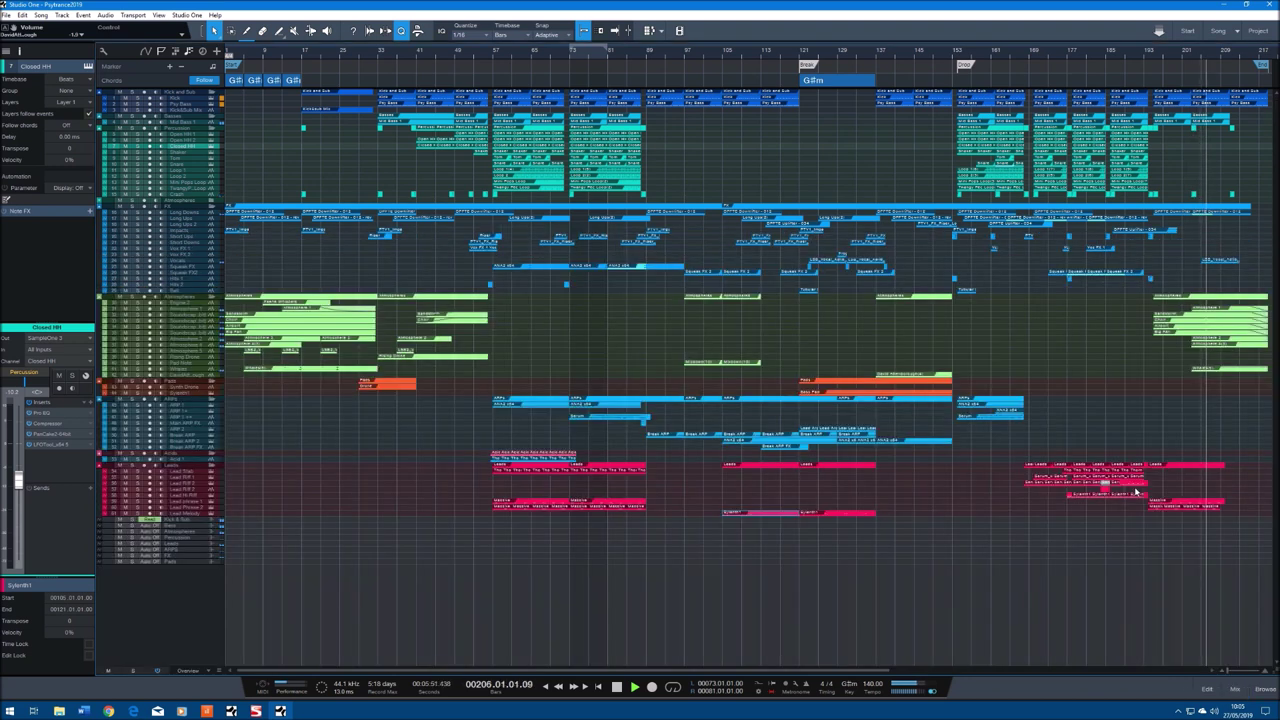